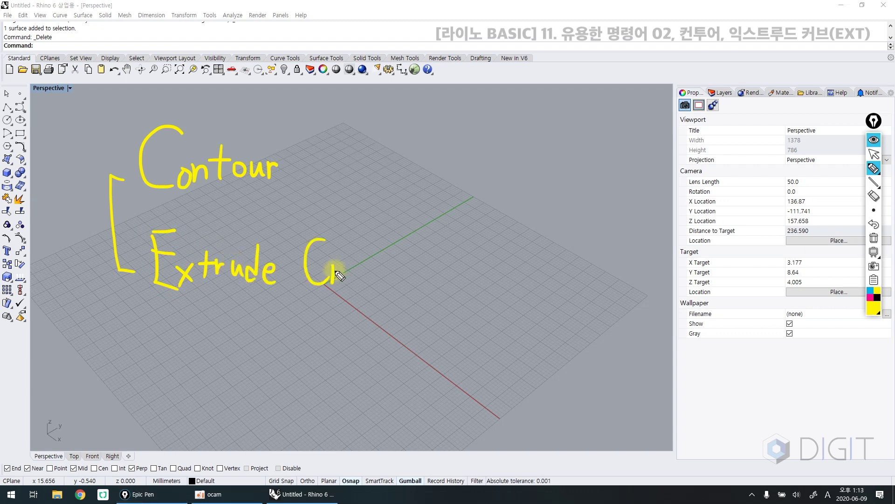
Step: Underline the handwritten word "Extrude" and sketch a sliced box and a layered hill with direction arrows beside the "Contour" note
{"action": "left_click_drag", "start_coordinate": [152, 300], "coordinate": [273, 297]}
{"action": "left_click_drag", "start_coordinate": [166, 302], "coordinate": [267, 298]}
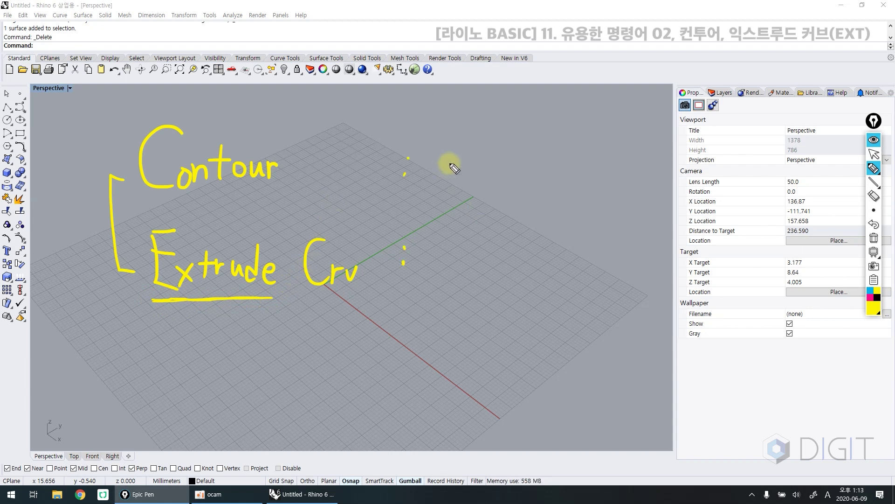
{"action": "mouse_move", "coordinate": [450, 154]}
{"action": "left_mouse_down"}
{"action": "mouse_move", "coordinate": [496, 176]}
{"action": "mouse_move", "coordinate": [451, 155]}
{"action": "mouse_move", "coordinate": [484, 135]}
{"action": "left_mouse_up"}
{"action": "mouse_move", "coordinate": [476, 129]}
{"action": "left_mouse_down"}
{"action": "mouse_move", "coordinate": [458, 178]}
{"action": "mouse_move", "coordinate": [615, 181]}
{"action": "left_mouse_up"}
{"action": "mouse_move", "coordinate": [517, 169]}
{"action": "left_mouse_down"}
{"action": "mouse_move", "coordinate": [577, 139]}
{"action": "mouse_move", "coordinate": [612, 174]}
{"action": "mouse_move", "coordinate": [557, 169]}
{"action": "mouse_move", "coordinate": [609, 171]}
{"action": "left_mouse_up"}
{"action": "mouse_move", "coordinate": [555, 152]}
{"action": "left_mouse_down"}
{"action": "mouse_move", "coordinate": [583, 155]}
{"action": "mouse_move", "coordinate": [578, 148]}
{"action": "left_mouse_up"}
{"action": "left_click_drag", "start_coordinate": [565, 141], "coordinate": [578, 143]}
{"action": "mouse_move", "coordinate": [619, 174]}
{"action": "left_mouse_down"}
{"action": "mouse_move", "coordinate": [620, 150]}
{"action": "mouse_move", "coordinate": [631, 157]}
{"action": "left_mouse_up"}
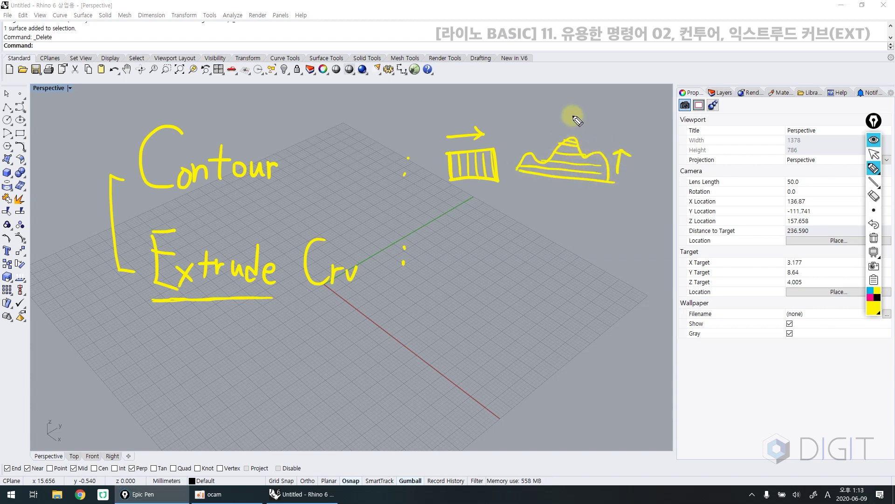
Step: Handwrite the label "Contour Lines" with its Korean equivalent above the layered hill sketch
{"action": "mouse_move", "coordinate": [558, 100]}
{"action": "left_mouse_down"}
{"action": "mouse_move", "coordinate": [553, 118]}
{"action": "mouse_move", "coordinate": [625, 116]}
{"action": "mouse_move", "coordinate": [649, 134]}
{"action": "left_mouse_up"}
{"action": "left_click_drag", "start_coordinate": [585, 135], "coordinate": [594, 133]}
{"action": "left_click_drag", "start_coordinate": [587, 139], "coordinate": [622, 142]}
{"action": "left_click", "coordinate": [605, 143]}
{"action": "left_click_drag", "start_coordinate": [624, 133], "coordinate": [624, 144]}
{"action": "left_click_drag", "start_coordinate": [625, 139], "coordinate": [629, 142]}
{"action": "left_click_drag", "start_coordinate": [632, 138], "coordinate": [635, 141]}
{"action": "left_click_drag", "start_coordinate": [638, 136], "coordinate": [639, 148]}
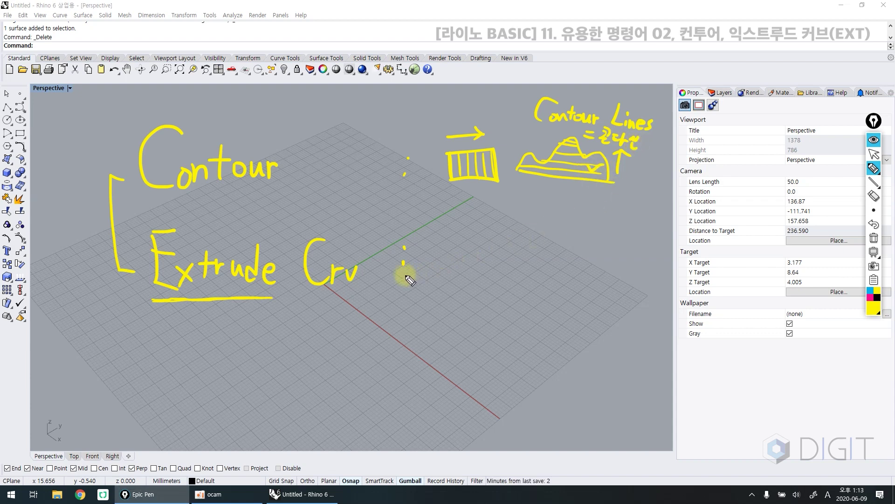
Step: Sketch a closed curve with an arrow beside the "Extrude Crv" note, and clear all pen annotations
{"action": "mouse_move", "coordinate": [485, 231]}
{"action": "left_mouse_down"}
{"action": "mouse_move", "coordinate": [449, 246]}
{"action": "mouse_move", "coordinate": [515, 266]}
{"action": "mouse_move", "coordinate": [547, 255]}
{"action": "left_mouse_up"}
{"action": "left_click_drag", "start_coordinate": [538, 252], "coordinate": [540, 262]}
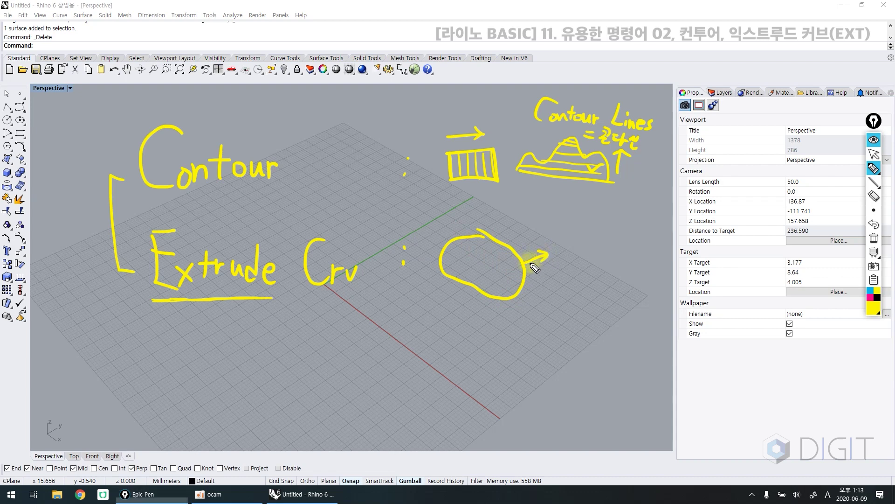
{"action": "mouse_move", "coordinate": [442, 247]}
{"action": "left_mouse_down"}
{"action": "mouse_move", "coordinate": [470, 232]}
{"action": "mouse_move", "coordinate": [522, 249]}
{"action": "mouse_move", "coordinate": [511, 252]}
{"action": "left_mouse_up"}
{"action": "key", "text": "ctrl+shift+7"}
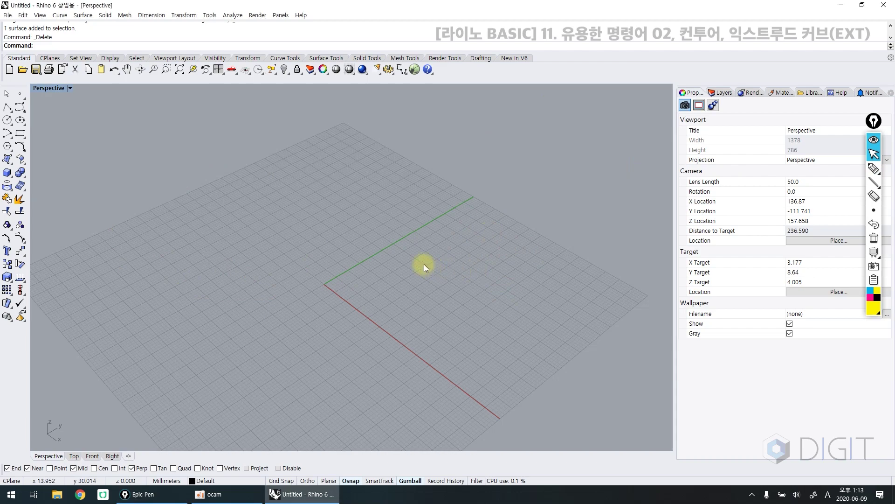
Step: Create a sphere centred at the origin with a radius of 30 mm
{"action": "scroll", "coordinate": [424, 264], "scroll_direction": "down", "scroll_amount": 2}
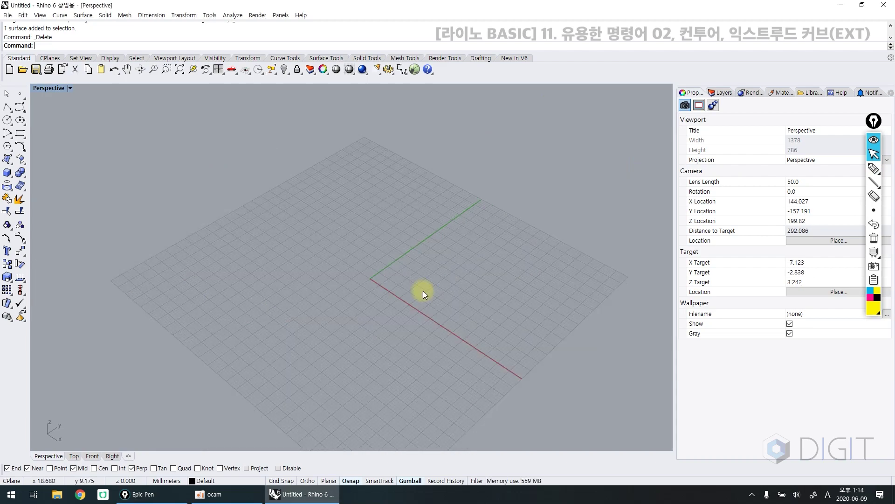
{"action": "type", "text": "here"}
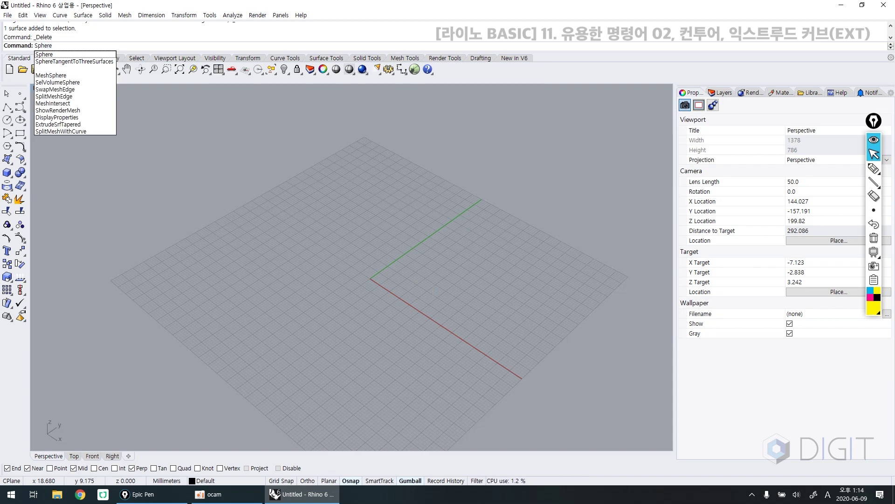
{"action": "key", "text": "Return"}
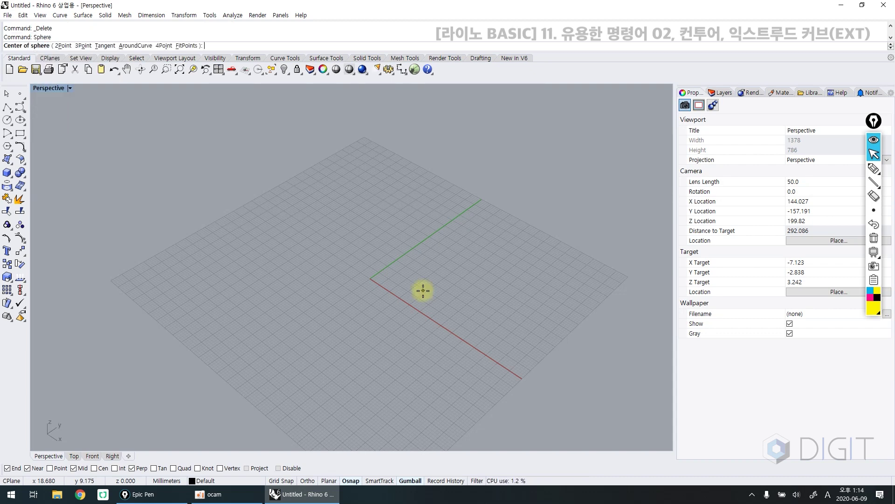
{"action": "type", "text": "0"}
{"action": "key", "text": "Return"}
{"action": "type", "text": "30"}
{"action": "key", "text": "Return"}
{"action": "scroll", "coordinate": [420, 287], "scroll_direction": "up", "scroll_amount": 5}
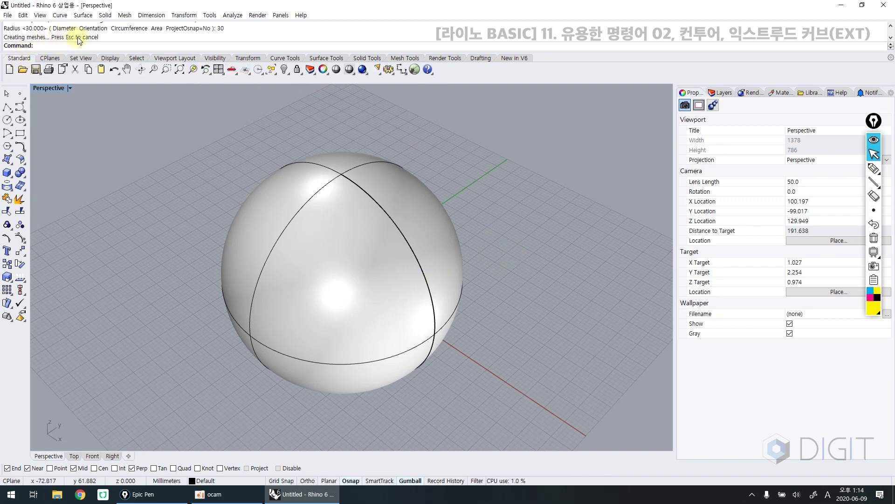
{"action": "left_click_drag", "start_coordinate": [38, 40], "coordinate": [79, 39]}
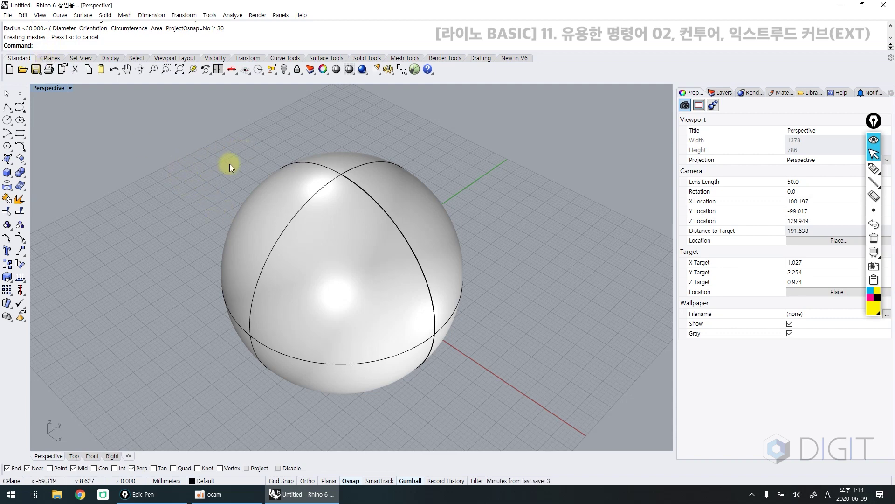
Step: Handwrite the heading "Contour" in quotation marks in the empty area beside the sphere
{"action": "scroll", "coordinate": [227, 172], "scroll_direction": "down", "scroll_amount": 2}
{"action": "right_click_drag", "start_coordinate": [276, 194], "coordinate": [294, 218]}
{"action": "right_click_drag", "start_coordinate": [294, 217], "coordinate": [177, 193], "text": "shift"}
{"action": "right_click_drag", "start_coordinate": [262, 256], "coordinate": [225, 264]}
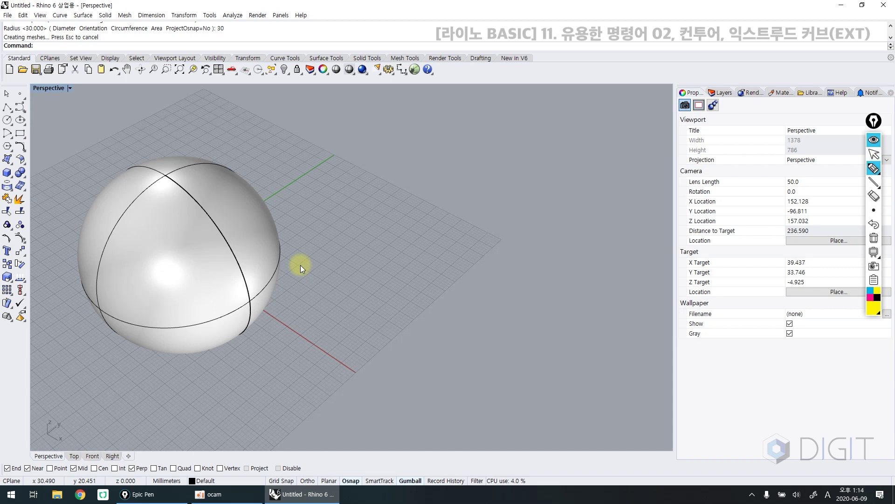
{"action": "mouse_move", "coordinate": [354, 143]}
{"action": "left_mouse_down"}
{"action": "mouse_move", "coordinate": [314, 176]}
{"action": "mouse_move", "coordinate": [345, 190]}
{"action": "left_mouse_up"}
{"action": "mouse_move", "coordinate": [359, 172]}
{"action": "left_mouse_down"}
{"action": "mouse_move", "coordinate": [411, 180]}
{"action": "mouse_move", "coordinate": [436, 172]}
{"action": "left_mouse_up"}
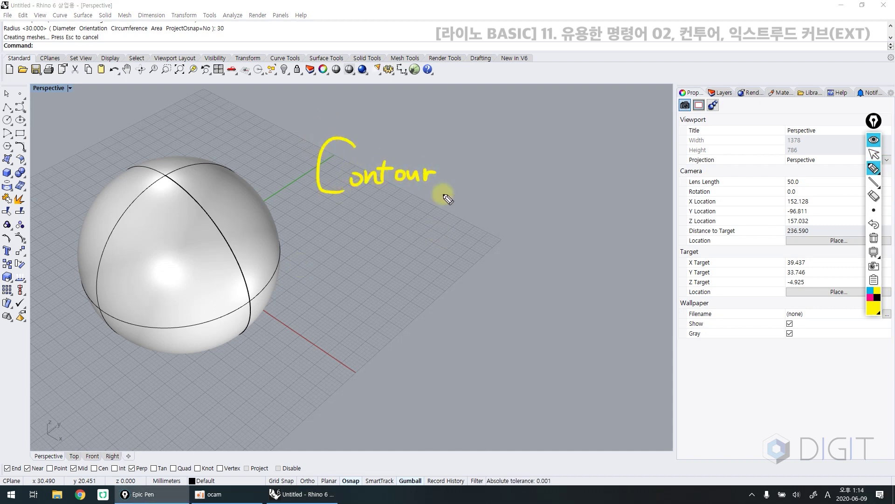
{"action": "left_click_drag", "start_coordinate": [285, 130], "coordinate": [291, 134]}
{"action": "left_click_drag", "start_coordinate": [453, 141], "coordinate": [457, 149]}
Step: Handwrite a numbered list under the heading: 1 개체, 2 방향, 3 간격
{"action": "left_click_drag", "start_coordinate": [398, 227], "coordinate": [402, 255]}
{"action": "left_click_drag", "start_coordinate": [392, 229], "coordinate": [401, 253]}
{"action": "left_click_drag", "start_coordinate": [426, 224], "coordinate": [436, 244]}
{"action": "mouse_move", "coordinate": [450, 219]}
{"action": "left_mouse_down"}
{"action": "mouse_move", "coordinate": [450, 252]}
{"action": "mouse_move", "coordinate": [471, 240]}
{"action": "left_mouse_up"}
{"action": "left_click_drag", "start_coordinate": [478, 215], "coordinate": [487, 262]}
{"action": "mouse_move", "coordinate": [382, 299]}
{"action": "left_mouse_down"}
{"action": "mouse_move", "coordinate": [402, 319]}
{"action": "mouse_move", "coordinate": [391, 294]}
{"action": "left_mouse_up"}
{"action": "left_click_drag", "start_coordinate": [386, 355], "coordinate": [390, 379]}
{"action": "left_click_drag", "start_coordinate": [395, 351], "coordinate": [392, 350]}
{"action": "mouse_move", "coordinate": [439, 282]}
{"action": "left_mouse_down"}
{"action": "mouse_move", "coordinate": [439, 296]}
{"action": "mouse_move", "coordinate": [448, 300]}
{"action": "left_mouse_up"}
{"action": "left_click_drag", "start_coordinate": [441, 298], "coordinate": [459, 300]}
{"action": "left_click_drag", "start_coordinate": [450, 304], "coordinate": [481, 280]}
{"action": "left_click_drag", "start_coordinate": [477, 291], "coordinate": [486, 301]}
{"action": "left_click_drag", "start_coordinate": [487, 289], "coordinate": [482, 304]}
{"action": "left_click_drag", "start_coordinate": [434, 347], "coordinate": [440, 360]}
{"action": "left_click_drag", "start_coordinate": [451, 342], "coordinate": [452, 364]}
{"action": "left_click_drag", "start_coordinate": [453, 355], "coordinate": [459, 355]}
{"action": "left_click_drag", "start_coordinate": [438, 370], "coordinate": [454, 378]}
{"action": "left_click_drag", "start_coordinate": [466, 353], "coordinate": [464, 370]}
{"action": "left_click_drag", "start_coordinate": [485, 344], "coordinate": [483, 366]}
{"action": "left_click_drag", "start_coordinate": [470, 368], "coordinate": [484, 384]}
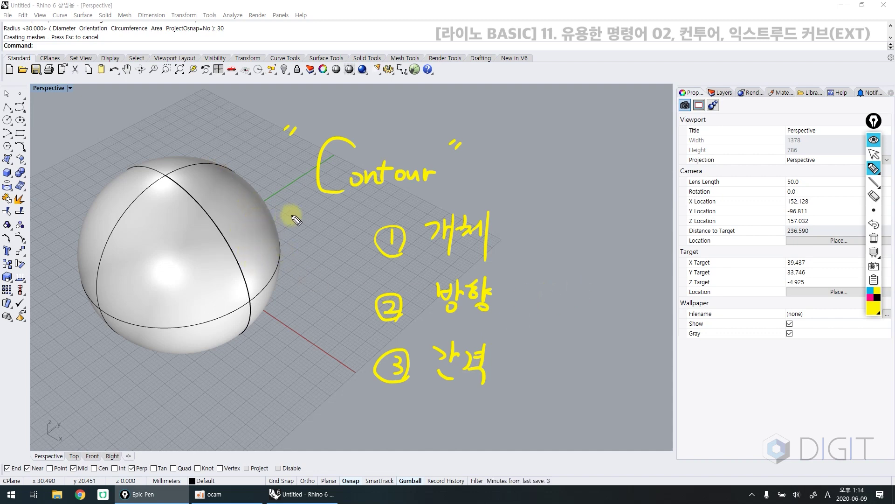
Step: Underline the "Contour" heading and mark the sphere with a circled 1, a direction arrow labelled 2, and a spacing of "3" labelled 3
{"action": "left_click_drag", "start_coordinate": [311, 204], "coordinate": [438, 203]}
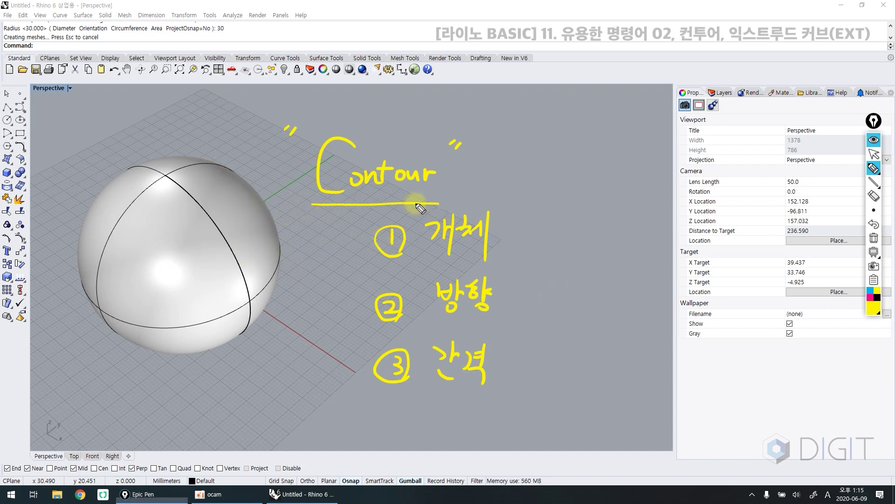
{"action": "left_click_drag", "start_coordinate": [140, 146], "coordinate": [139, 165]}
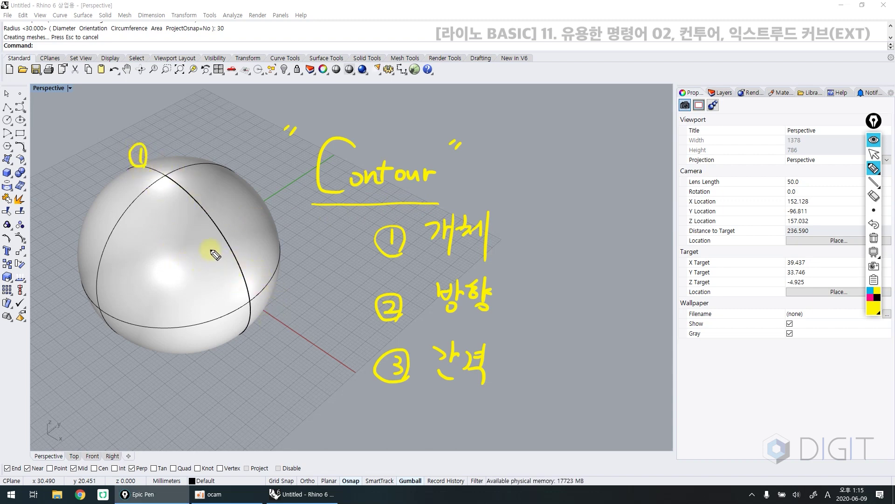
{"action": "mouse_move", "coordinate": [195, 234]}
{"action": "left_mouse_down"}
{"action": "mouse_move", "coordinate": [205, 249]}
{"action": "mouse_move", "coordinate": [252, 222]}
{"action": "mouse_move", "coordinate": [249, 245]}
{"action": "left_mouse_up"}
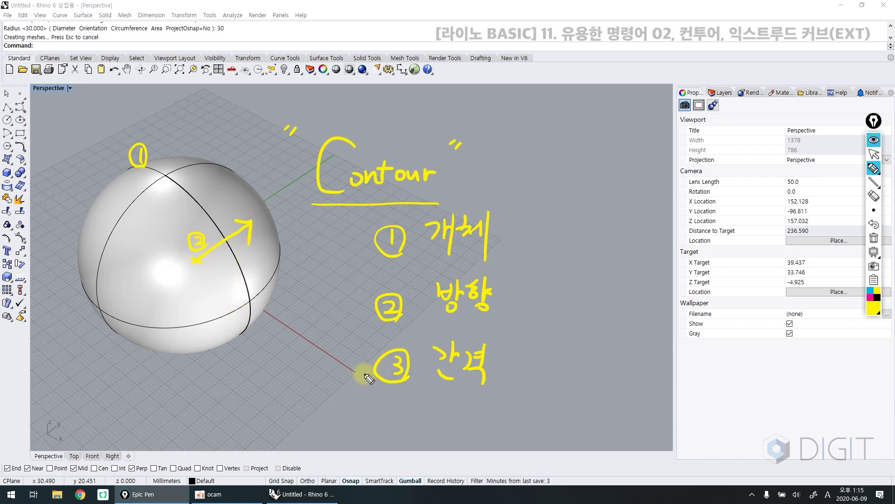
{"action": "left_click_drag", "start_coordinate": [244, 353], "coordinate": [246, 366]}
{"action": "mouse_move", "coordinate": [252, 351]}
{"action": "left_mouse_down"}
{"action": "mouse_move", "coordinate": [255, 367]}
{"action": "mouse_move", "coordinate": [286, 339]}
{"action": "mouse_move", "coordinate": [274, 366]}
{"action": "left_mouse_up"}
{"action": "left_click_drag", "start_coordinate": [255, 328], "coordinate": [254, 334]}
{"action": "left_click_drag", "start_coordinate": [261, 326], "coordinate": [291, 332]}
{"action": "left_click_drag", "start_coordinate": [298, 324], "coordinate": [298, 331]}
Step: Underline the three list entries, draw a line down beside their numbers, and clear all pen annotations
{"action": "left_click_drag", "start_coordinate": [419, 267], "coordinate": [479, 266]}
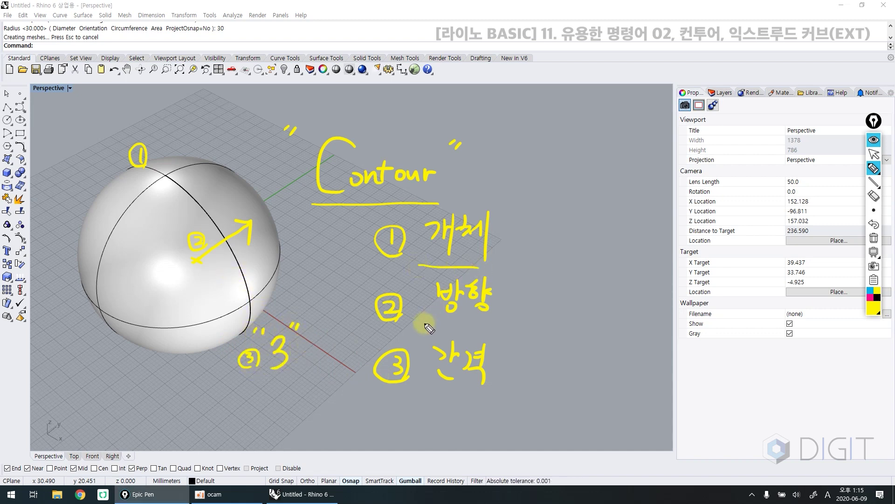
{"action": "left_click_drag", "start_coordinate": [420, 322], "coordinate": [490, 324]}
{"action": "left_click_drag", "start_coordinate": [418, 390], "coordinate": [493, 398]}
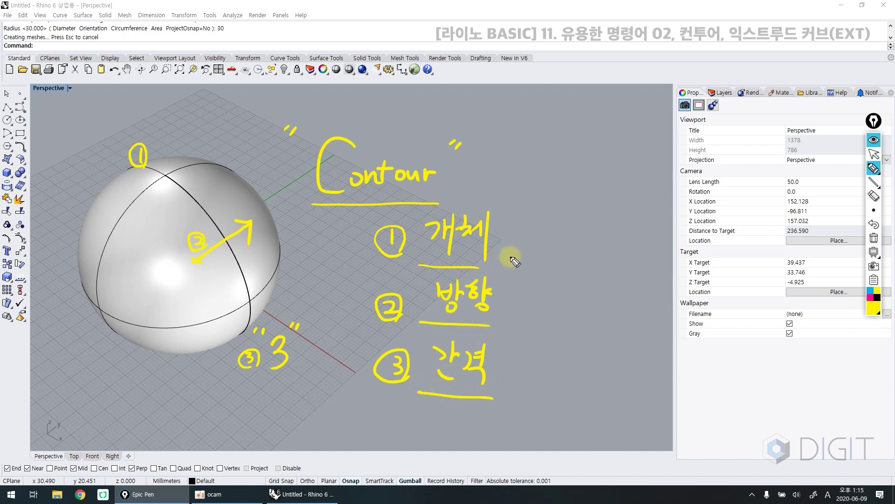
{"action": "mouse_move", "coordinate": [367, 227]}
{"action": "left_mouse_down"}
{"action": "mouse_move", "coordinate": [357, 228]}
{"action": "mouse_move", "coordinate": [340, 380]}
{"action": "mouse_move", "coordinate": [357, 385]}
{"action": "left_mouse_up"}
{"action": "left_click_drag", "start_coordinate": [340, 303], "coordinate": [369, 302]}
{"action": "key", "text": "ctrl+shift+7"}
{"action": "key", "text": "ctrl+shift+2"}
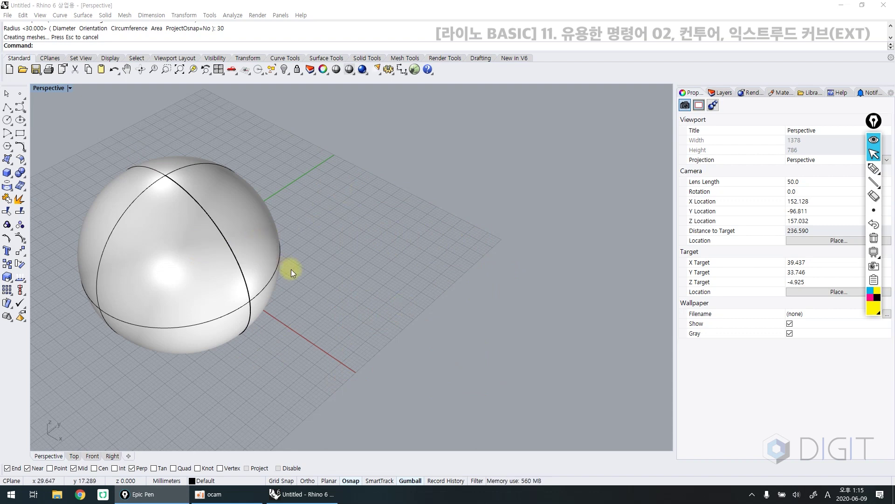
Step: Contour the sphere from base point 0 along the Y axis with a distance of 3 between contours
{"action": "left_click", "coordinate": [354, 282]}
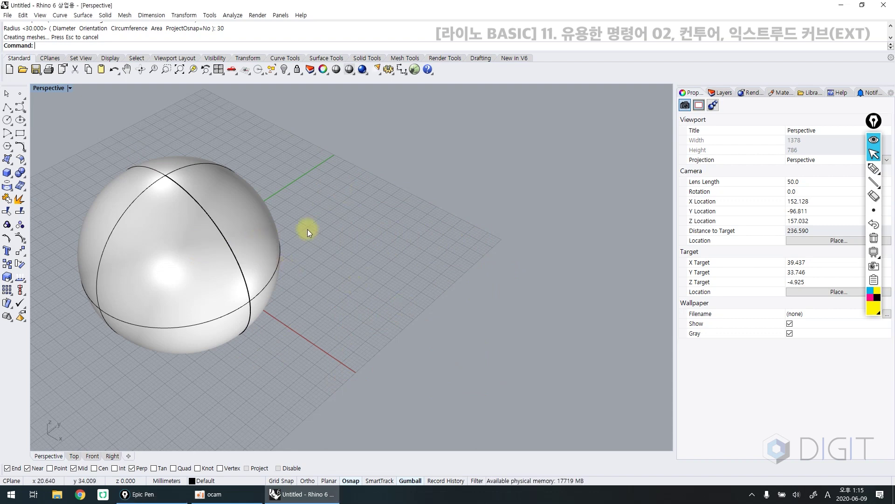
{"action": "type", "text": "tour"}
{"action": "key", "text": "Return"}
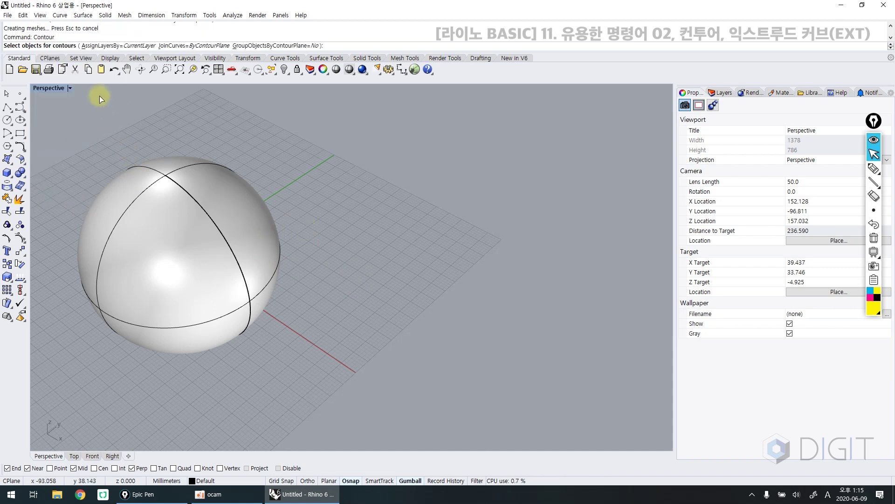
{"action": "left_click", "coordinate": [186, 227]}
{"action": "key", "text": "Return"}
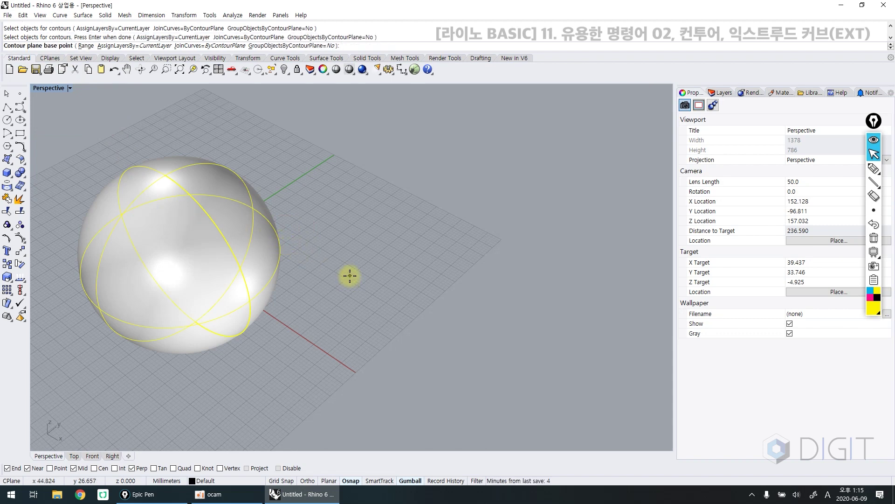
{"action": "scroll", "coordinate": [349, 276], "scroll_direction": "down", "scroll_amount": 2}
{"action": "right_click_drag", "start_coordinate": [349, 276], "coordinate": [342, 285]}
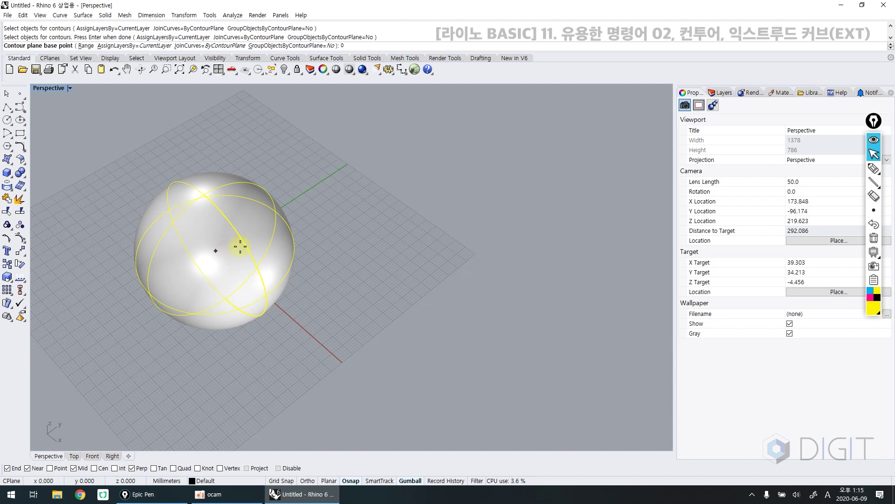
{"action": "key", "text": "Return"}
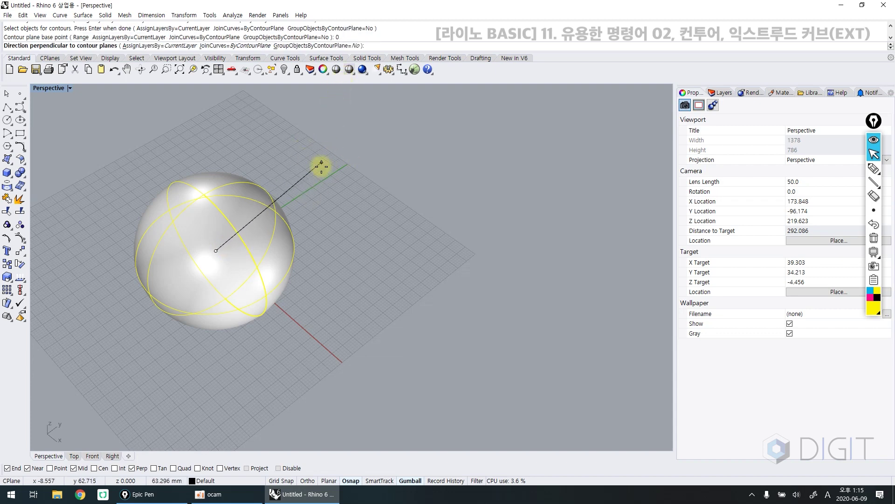
{"action": "key", "text": "shift"}
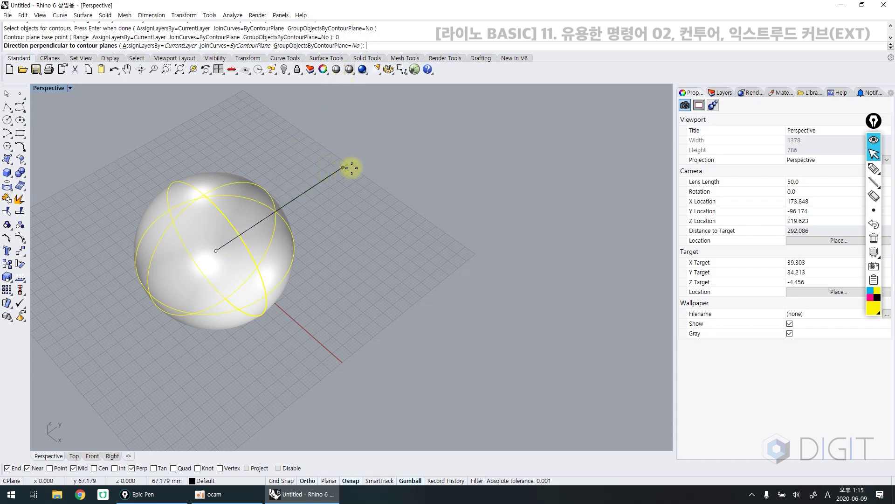
{"action": "left_click", "coordinate": [395, 151]}
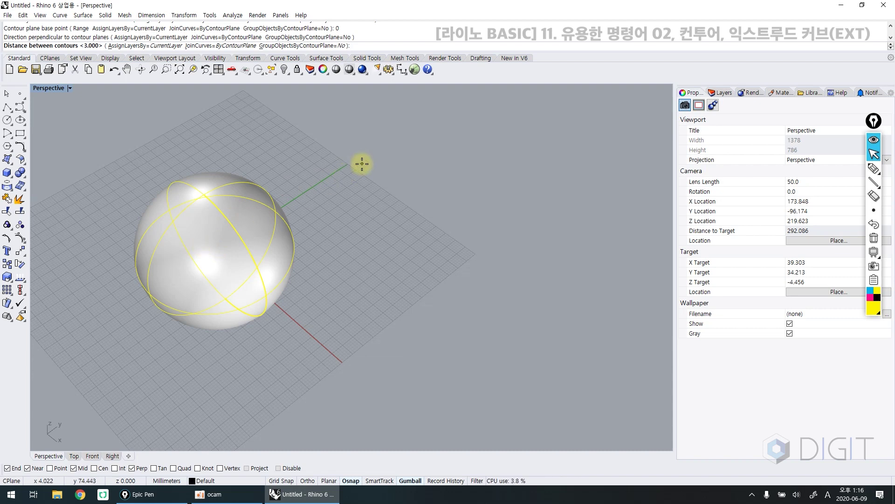
{"action": "key", "text": "Return"}
{"action": "scroll", "coordinate": [359, 165], "scroll_direction": "down", "scroll_amount": 4}
{"action": "right_click_drag", "start_coordinate": [343, 170], "coordinate": [362, 176]}
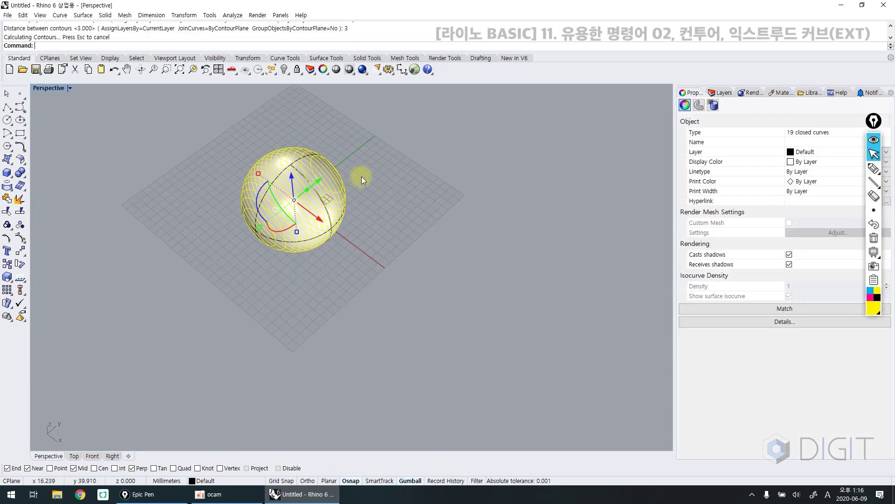
{"action": "left_click", "coordinate": [362, 177]}
Step: Hide the sphere surface, leaving only its contour curves displayed
{"action": "scroll", "coordinate": [283, 204], "scroll_direction": "up", "scroll_amount": 8}
{"action": "scroll", "coordinate": [284, 206], "scroll_direction": "up", "scroll_amount": 2}
{"action": "scroll", "coordinate": [277, 207], "scroll_direction": "down", "scroll_amount": 4}
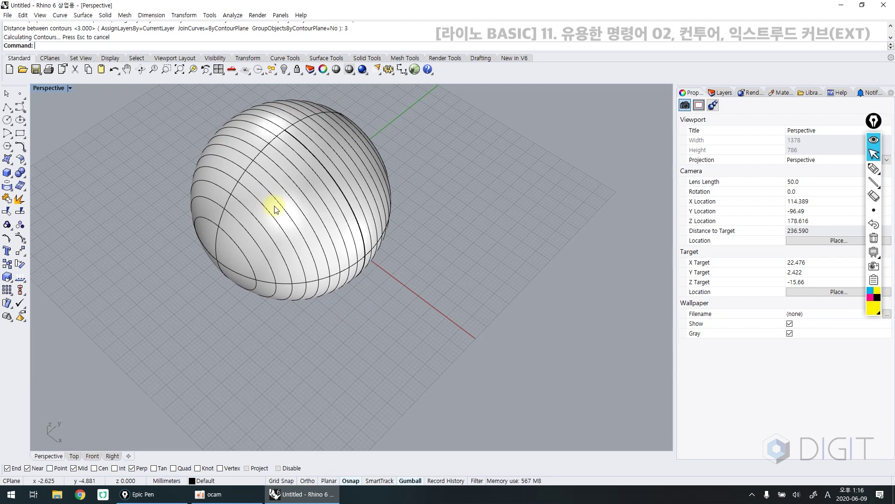
{"action": "left_click", "coordinate": [276, 210]}
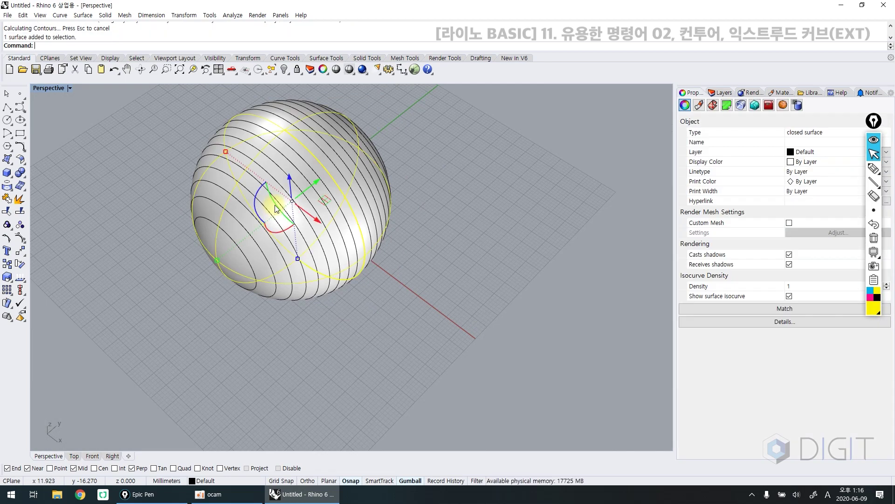
{"action": "type", "text": "Hide"}
{"action": "key", "text": "Return"}
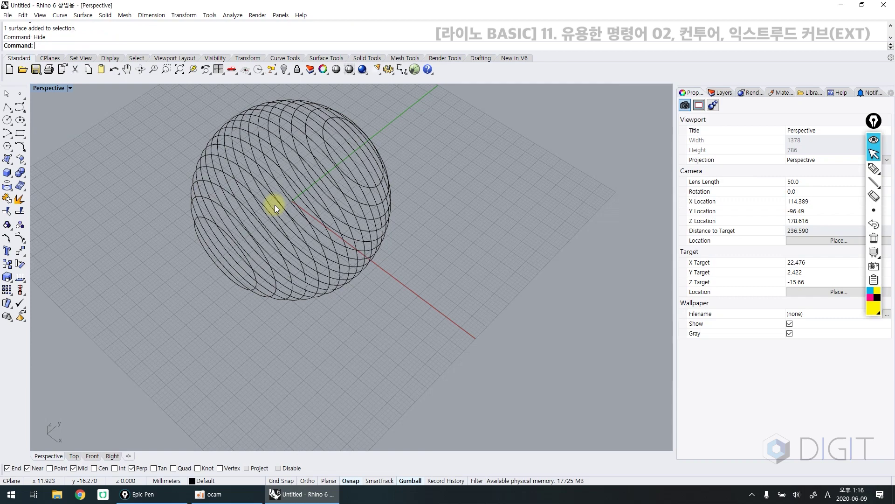
Step: Examine the contour curves from different angles and pick individual curves to check that they are separate objects
{"action": "mouse_move", "coordinate": [272, 206]}
{"action": "right_mouse_down"}
{"action": "mouse_move", "coordinate": [250, 174]}
{"action": "mouse_move", "coordinate": [278, 192]}
{"action": "right_mouse_up"}
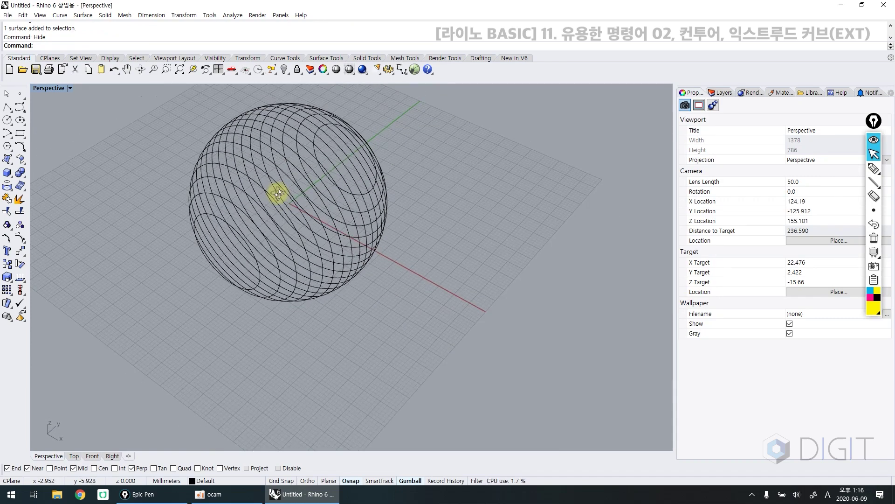
{"action": "scroll", "coordinate": [296, 178], "scroll_direction": "up", "scroll_amount": 3}
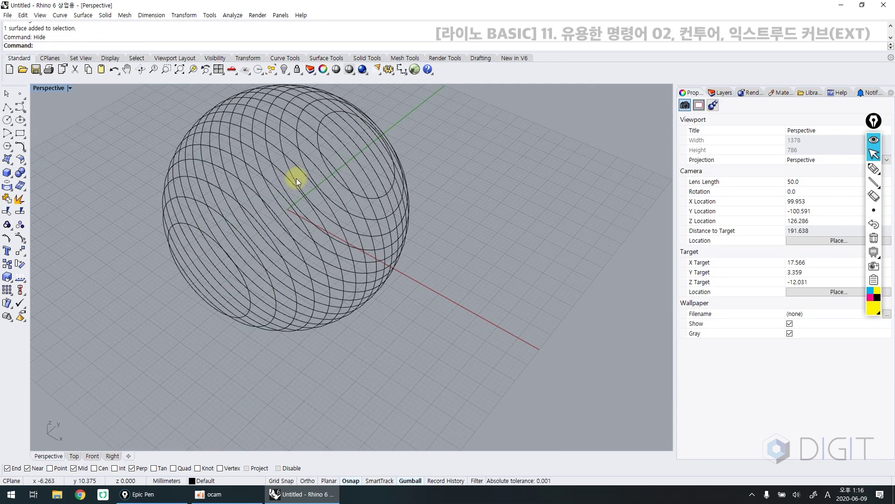
{"action": "right_click_drag", "start_coordinate": [346, 226], "coordinate": [339, 208]}
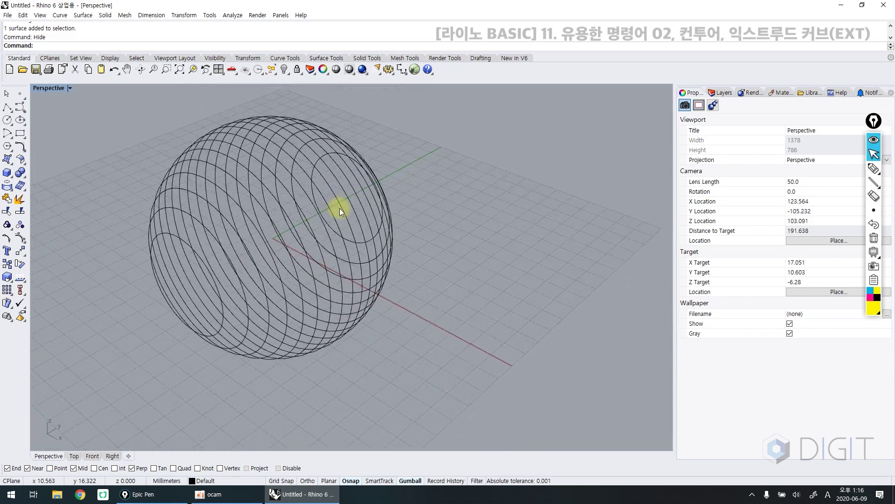
{"action": "left_click", "coordinate": [195, 248]}
{"action": "left_click", "coordinate": [218, 274]}
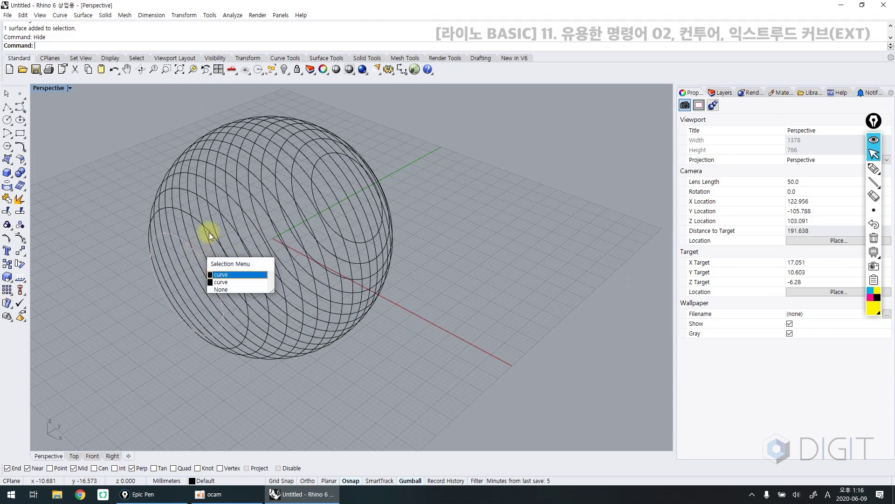
{"action": "left_click", "coordinate": [197, 218]}
{"action": "left_click", "coordinate": [222, 152]}
{"action": "left_click", "coordinate": [430, 140]}
{"action": "scroll", "coordinate": [428, 151], "scroll_direction": "down", "scroll_amount": 8}
{"action": "right_click_drag", "start_coordinate": [417, 170], "coordinate": [285, 226], "text": "shift"}
{"action": "scroll", "coordinate": [293, 212], "scroll_direction": "up", "scroll_amount": 4}
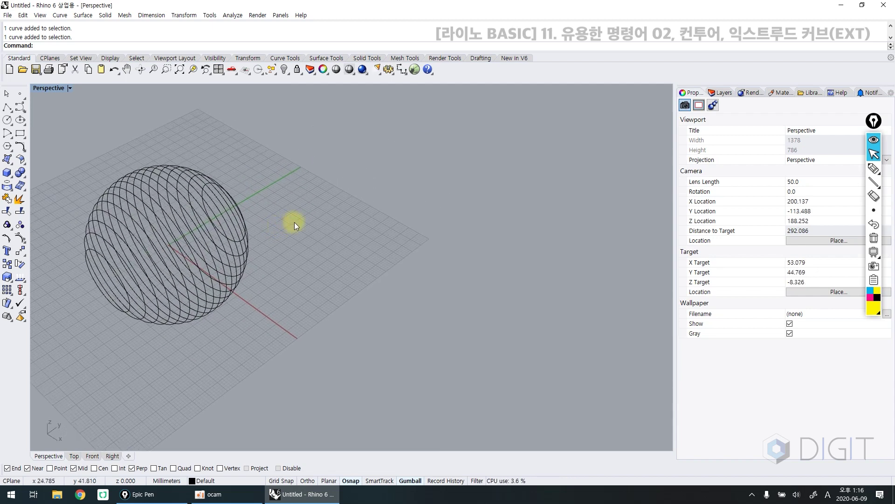
Step: Draw a rectangle on the ground plane beside the sphere's contour curves
{"action": "type", "text": "r"}
{"action": "key", "text": "Return"}
{"action": "left_click", "coordinate": [383, 186]}
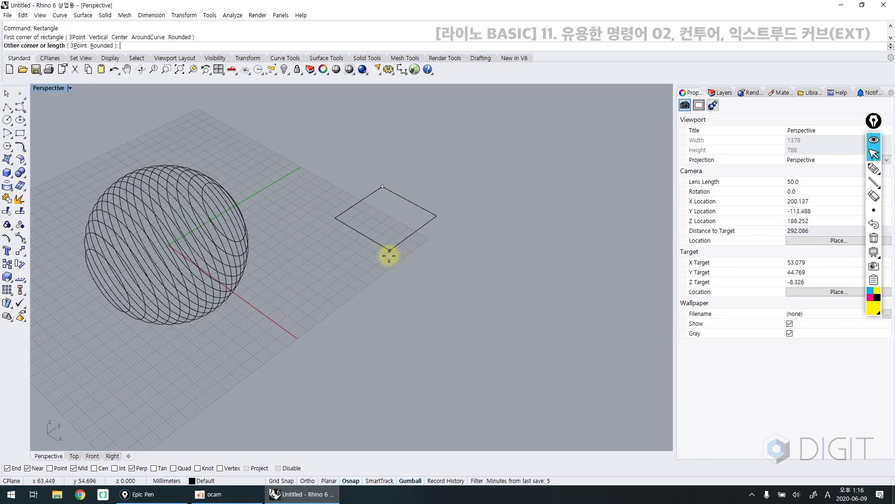
{"action": "left_click", "coordinate": [389, 303]}
{"action": "scroll", "coordinate": [351, 279], "scroll_direction": "up", "scroll_amount": 3}
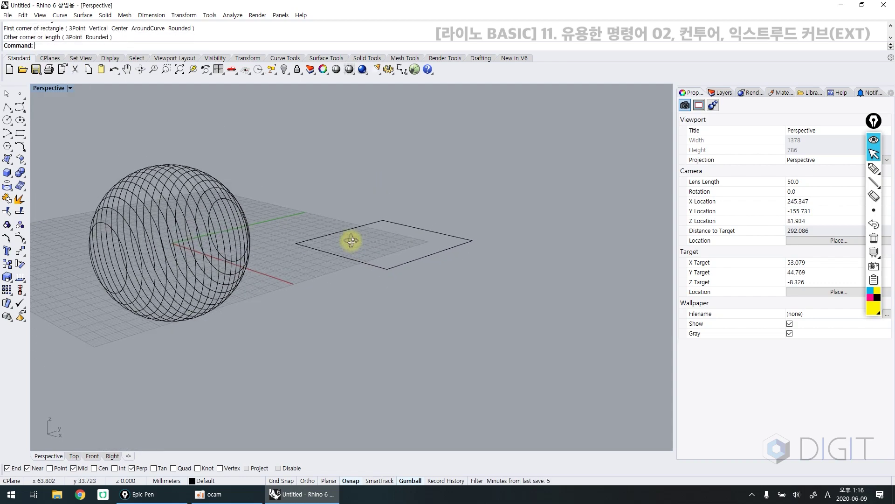
Step: Extrude the rectangle upward about 23.3 mm as an open extrusion with Solid set to No, and undo the extrusion
{"action": "left_click_drag", "start_coordinate": [371, 273], "coordinate": [332, 312]}
{"action": "left_click", "coordinate": [332, 313]}
{"action": "left_click_drag", "start_coordinate": [385, 279], "coordinate": [359, 321]}
{"action": "left_click", "coordinate": [359, 321]}
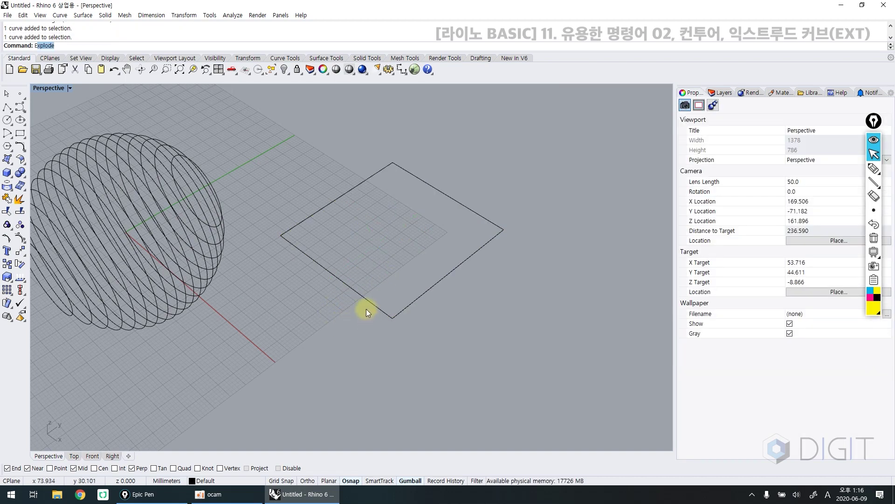
{"action": "key", "text": "Escape"}
{"action": "key", "text": "Escape"}
{"action": "key", "text": "Return"}
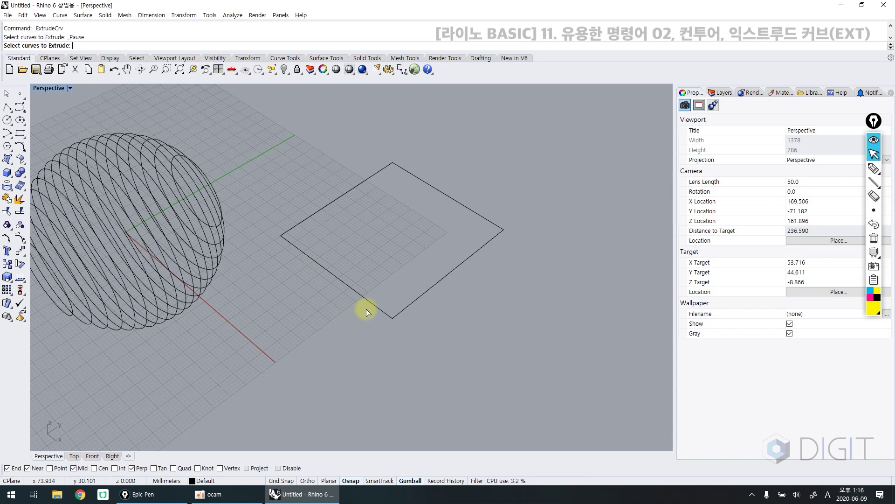
{"action": "left_click", "coordinate": [502, 229]}
{"action": "key", "text": "Return"}
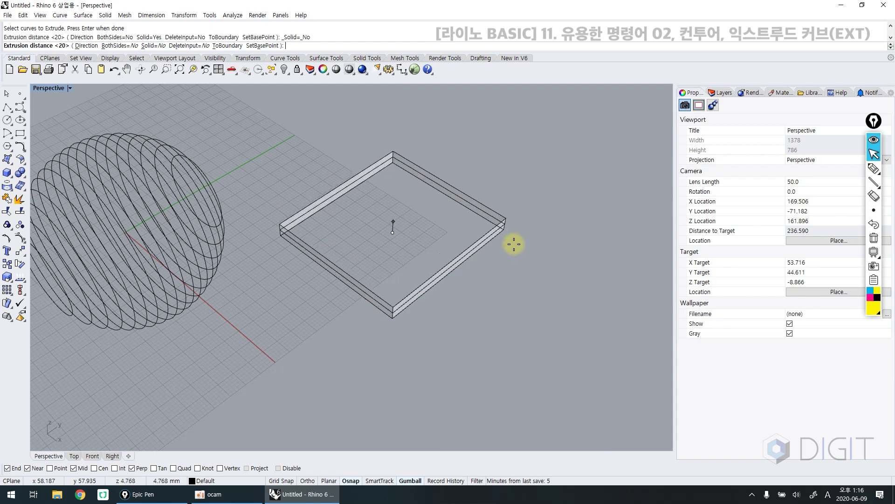
{"action": "left_click", "coordinate": [514, 194]}
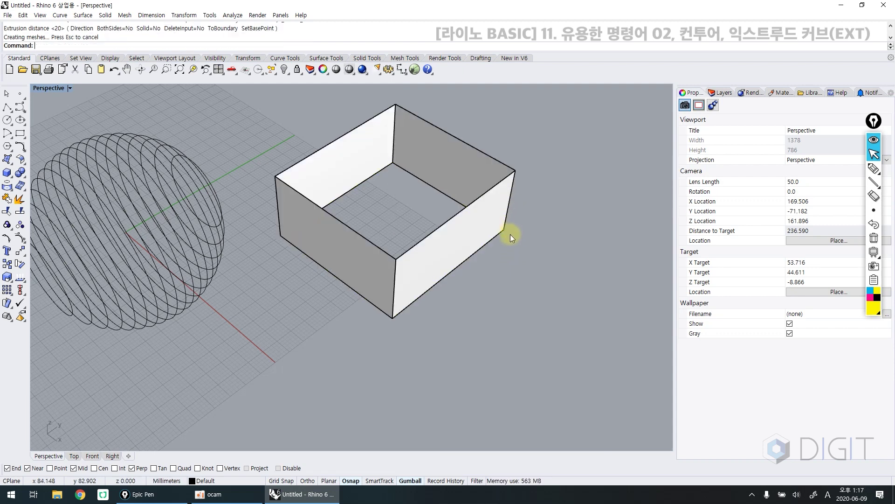
{"action": "key", "text": "ctrl+z"}
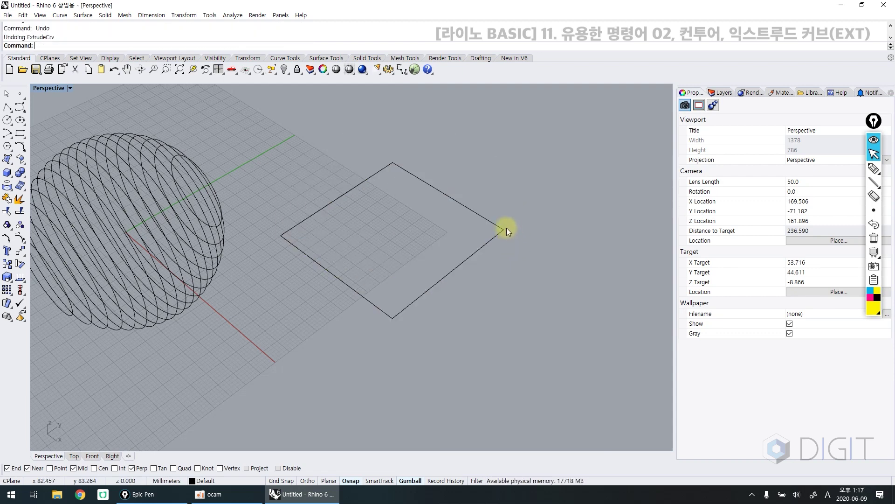
Step: Extrude the rectangle with Solid set to Yes to a thickness of about 3.2 mm, and undo the extrusion
{"action": "type", "text": "xt"}
{"action": "key", "text": "Return"}
{"action": "left_click", "coordinate": [491, 221]}
{"action": "key", "text": "Return"}
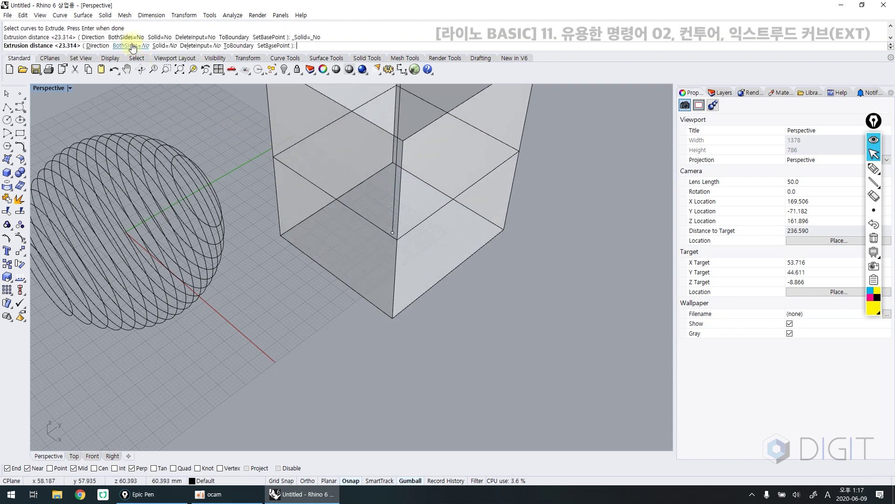
{"action": "left_click", "coordinate": [163, 45]}
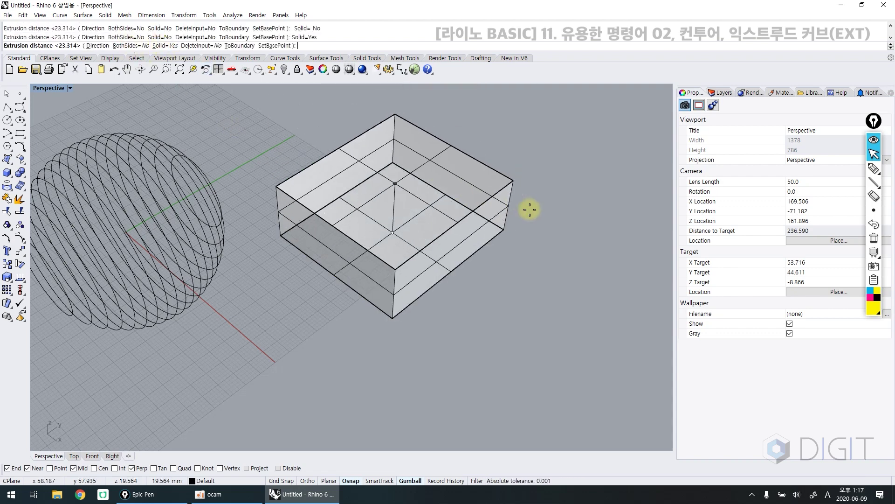
{"action": "left_click", "coordinate": [519, 249]}
{"action": "right_click_drag", "start_coordinate": [510, 256], "coordinate": [481, 234]}
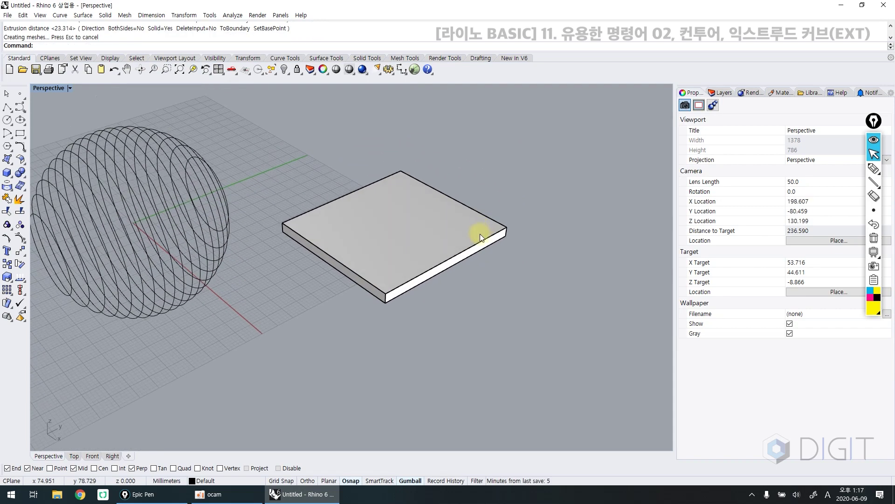
{"action": "key", "text": "ctrl+z"}
Step: Extrude the rectangle a short distance as an open extrusion with Solid set to No, and delete the resulting walls
{"action": "key", "text": "space"}
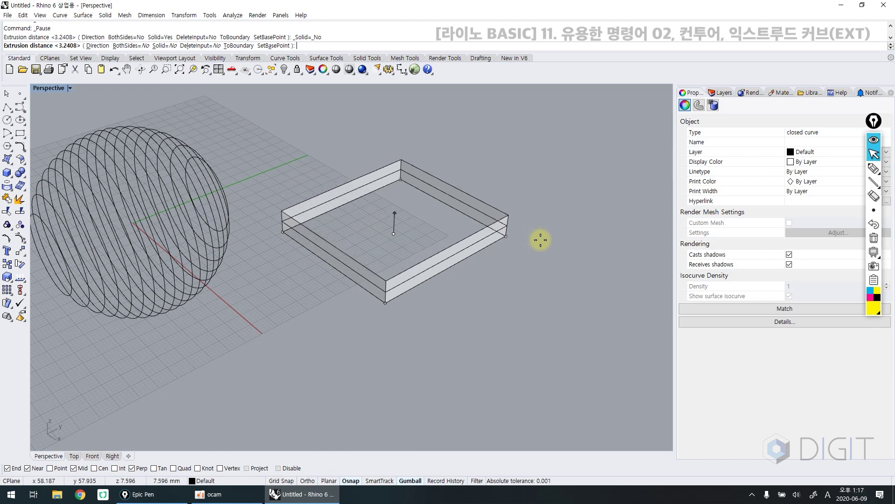
{"action": "left_click", "coordinate": [542, 249]}
{"action": "left_click", "coordinate": [528, 250]}
{"action": "scroll", "coordinate": [396, 241], "scroll_direction": "up", "scroll_amount": 4}
{"action": "right_click_drag", "start_coordinate": [400, 242], "coordinate": [401, 222]}
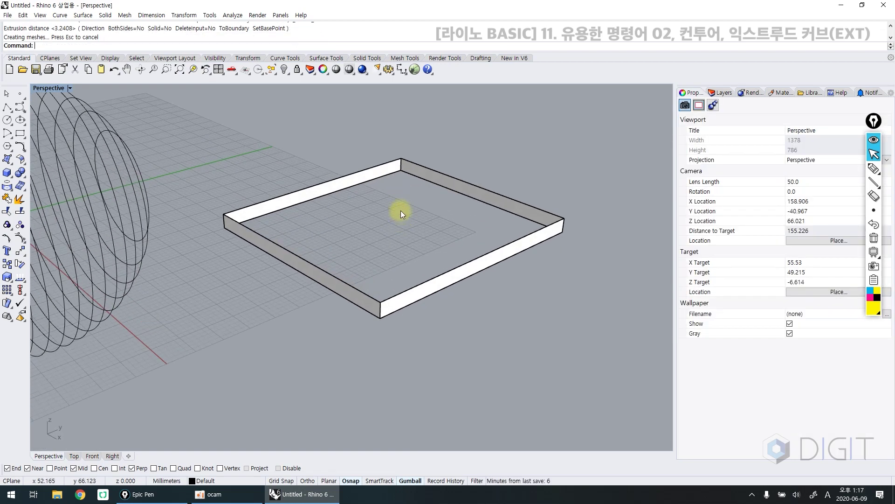
{"action": "left_click", "coordinate": [431, 174]}
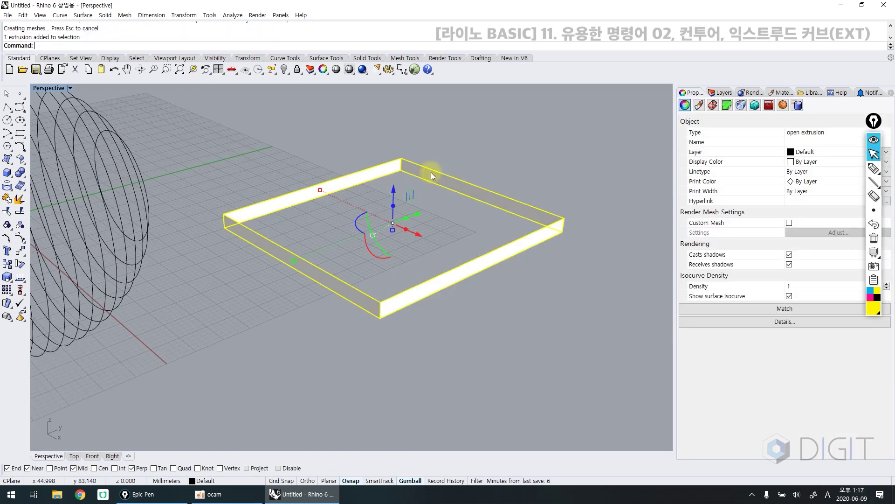
{"action": "key", "text": "Delete"}
Step: Extrude the rectangle with Solid set to Yes into a slab about 2.5 mm thick
{"action": "left_click", "coordinate": [441, 185]}
{"action": "key", "text": "space"}
{"action": "left_click", "coordinate": [165, 45]}
{"action": "left_click", "coordinate": [186, 238]}
Step: Examine the whole set of contour curves from several angles and make a temporary pen annotation beside them
{"action": "scroll", "coordinate": [383, 210], "scroll_direction": "down", "scroll_amount": 8}
{"action": "right_click_drag", "start_coordinate": [320, 207], "coordinate": [316, 235]}
{"action": "scroll", "coordinate": [134, 205], "scroll_direction": "up", "scroll_amount": 4}
{"action": "left_click_drag", "start_coordinate": [178, 143], "coordinate": [373, 321]}
{"action": "right_click_drag", "start_coordinate": [374, 322], "coordinate": [316, 298]}
{"action": "scroll", "coordinate": [323, 262], "scroll_direction": "up", "scroll_amount": 4}
{"action": "scroll", "coordinate": [317, 298], "scroll_direction": "down", "scroll_amount": 2}
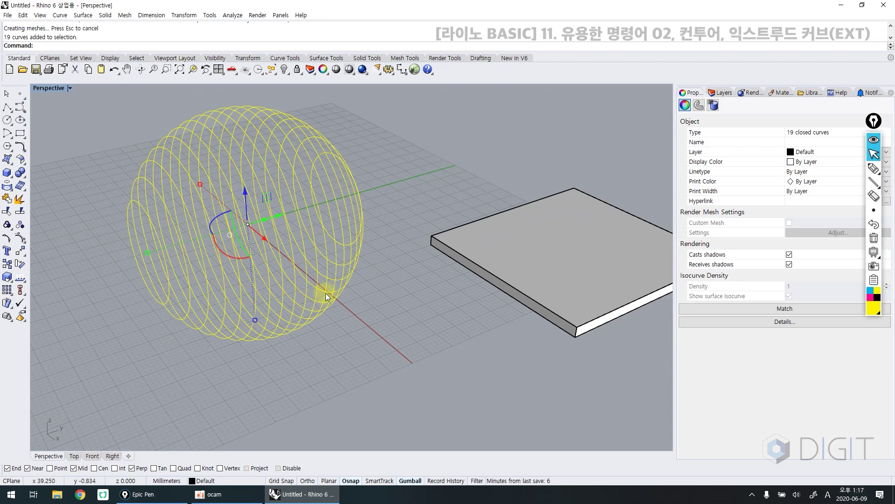
{"action": "left_click", "coordinate": [376, 296]}
{"action": "right_click_drag", "start_coordinate": [377, 296], "coordinate": [281, 226]}
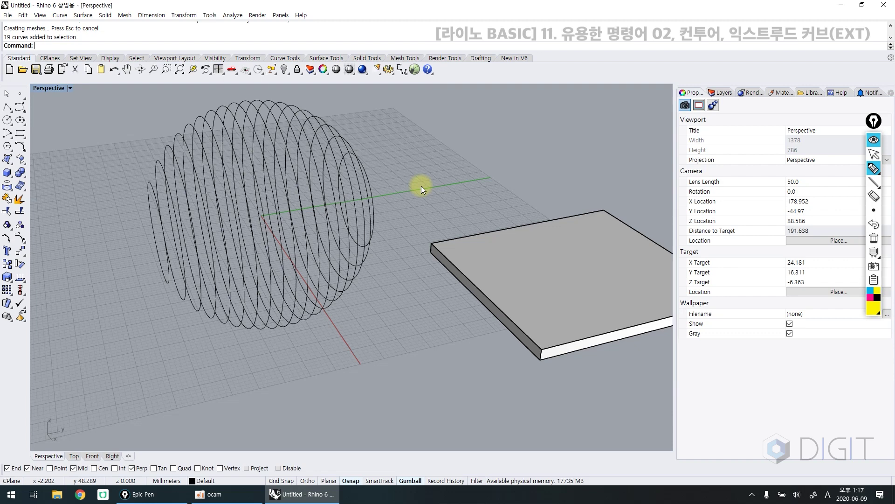
{"action": "mouse_move", "coordinate": [197, 377]}
{"action": "left_mouse_down"}
{"action": "mouse_move", "coordinate": [119, 426]}
{"action": "mouse_move", "coordinate": [46, 420]}
{"action": "mouse_move", "coordinate": [80, 429]}
{"action": "mouse_move", "coordinate": [89, 421]}
{"action": "mouse_move", "coordinate": [89, 435]}
{"action": "left_mouse_up"}
{"action": "key", "text": "Escape"}
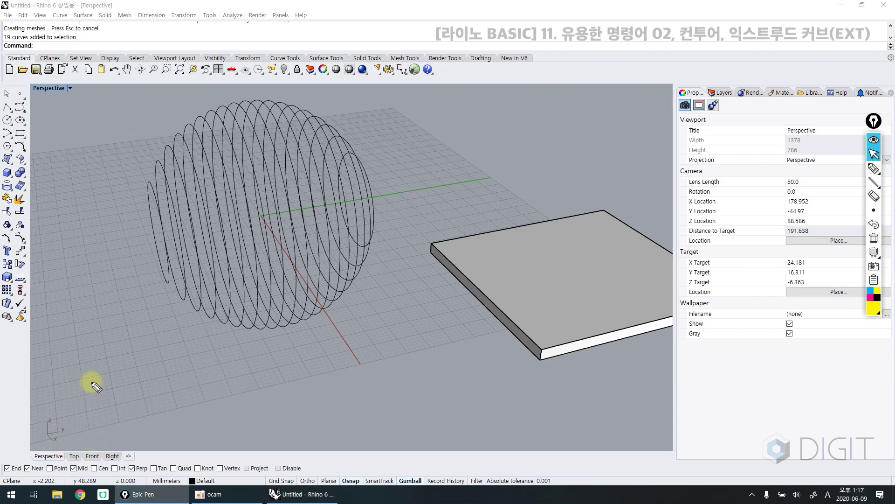
Step: Preview an Extrude Curve of the outermost contour curve with Solid set to No, and cancel it
{"action": "mouse_move", "coordinate": [173, 267]}
{"action": "right_mouse_down"}
{"action": "mouse_move", "coordinate": [164, 290]}
{"action": "mouse_move", "coordinate": [154, 281]}
{"action": "mouse_move", "coordinate": [174, 279]}
{"action": "right_mouse_up"}
{"action": "left_click", "coordinate": [171, 280]}
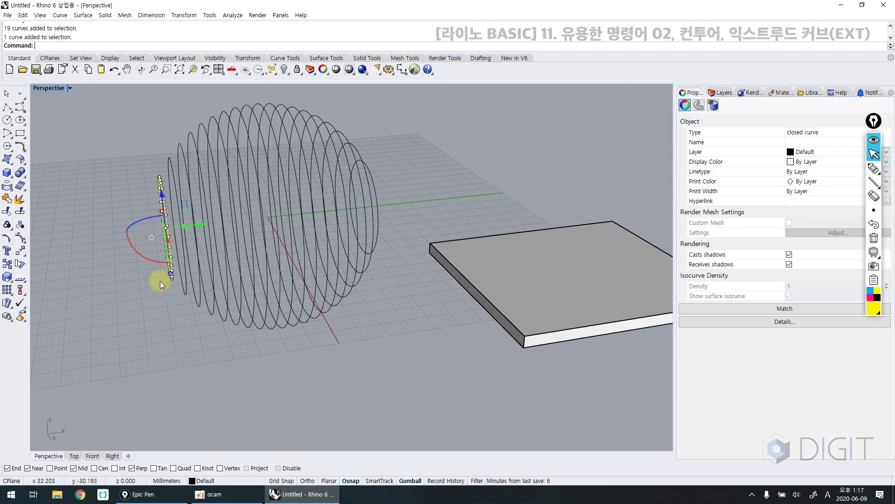
{"action": "type", "text": "ext"}
{"action": "key", "text": "Return"}
{"action": "scroll", "coordinate": [148, 283], "scroll_direction": "up", "scroll_amount": 4}
{"action": "right_click_drag", "start_coordinate": [126, 289], "coordinate": [157, 299]}
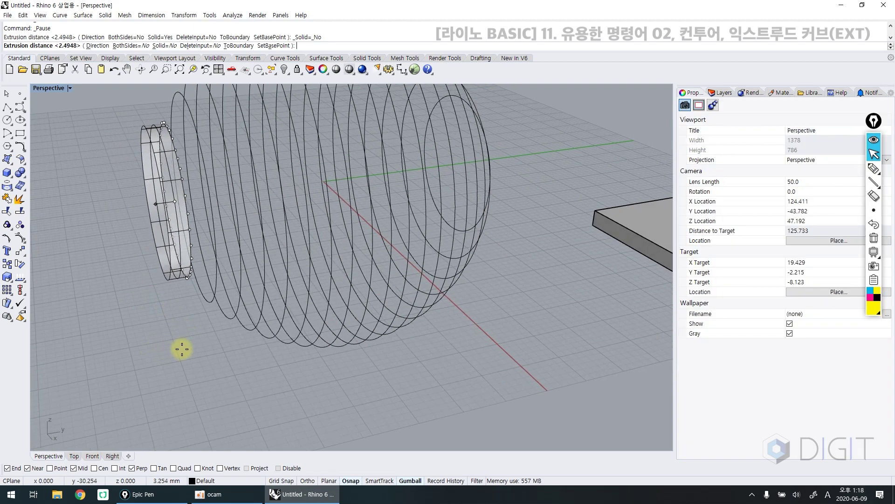
{"action": "key", "text": "Escape"}
Step: Delete the solid slab and the rectangle it was extruded from
{"action": "scroll", "coordinate": [181, 354], "scroll_direction": "down", "scroll_amount": 6}
{"action": "right_click_drag", "start_coordinate": [180, 343], "coordinate": [193, 350]}
{"action": "right_click_drag", "start_coordinate": [501, 336], "coordinate": [389, 344], "text": "shift"}
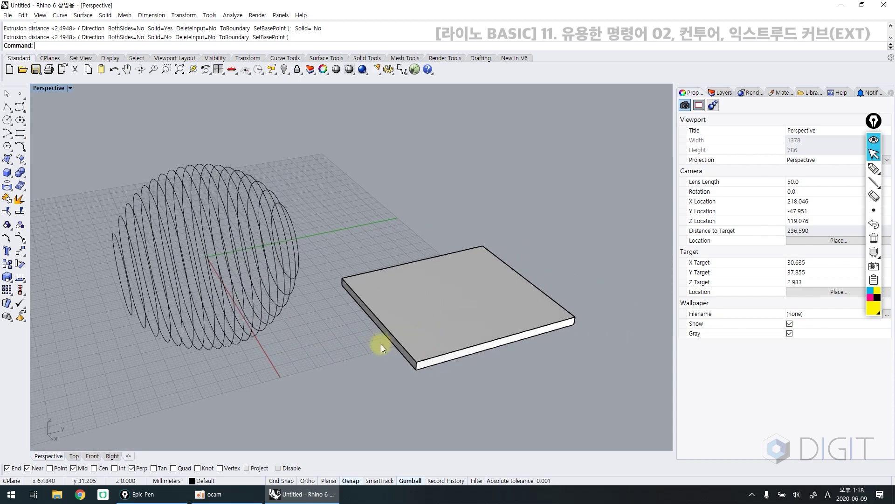
{"action": "type", "text": "Rec"}
{"action": "key", "text": "Return"}
{"action": "key", "text": "Escape"}
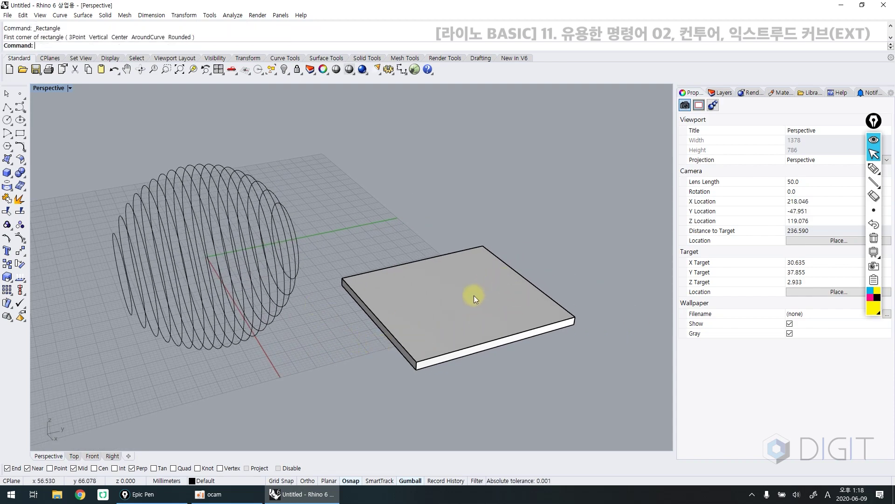
{"action": "left_click", "coordinate": [473, 296]}
{"action": "key", "text": "Delete"}
{"action": "left_click_drag", "start_coordinate": [527, 249], "coordinate": [450, 297]}
{"action": "key", "text": "Delete"}
Step: Draw a smaller rectangle on the ground plane beside the contour curves and rotate it out of that plane
{"action": "type", "text": "rec"}
{"action": "key", "text": "Return"}
{"action": "left_click", "coordinate": [435, 258]}
{"action": "left_click", "coordinate": [424, 334]}
{"action": "left_click", "coordinate": [427, 325]}
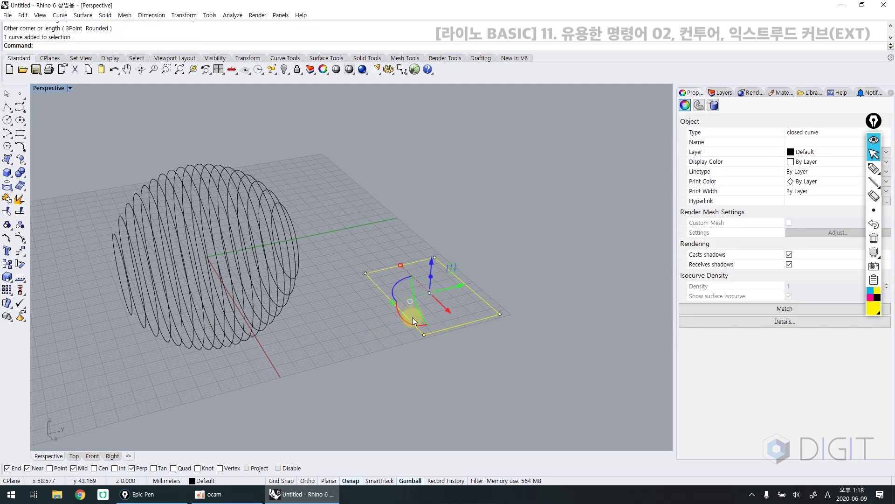
{"action": "left_click_drag", "start_coordinate": [425, 321], "coordinate": [400, 309]}
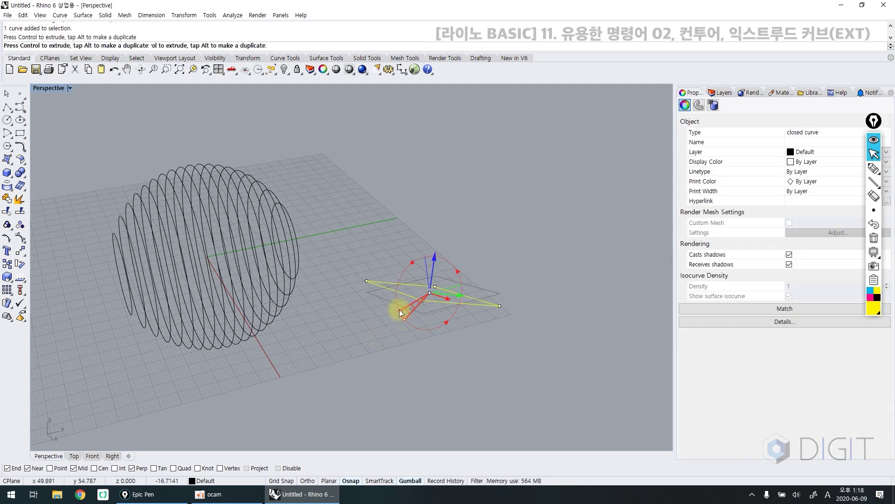
{"action": "left_click", "coordinate": [406, 302]}
Step: Preview an Extrude Curve of the tilted rectangle perpendicular to its plane, with Solid set to Yes
{"action": "right_click_drag", "start_coordinate": [406, 301], "coordinate": [447, 297]}
{"action": "left_click", "coordinate": [401, 302]}
{"action": "type", "text": "zs"}
{"action": "key", "text": "Return"}
{"action": "left_click", "coordinate": [405, 317]}
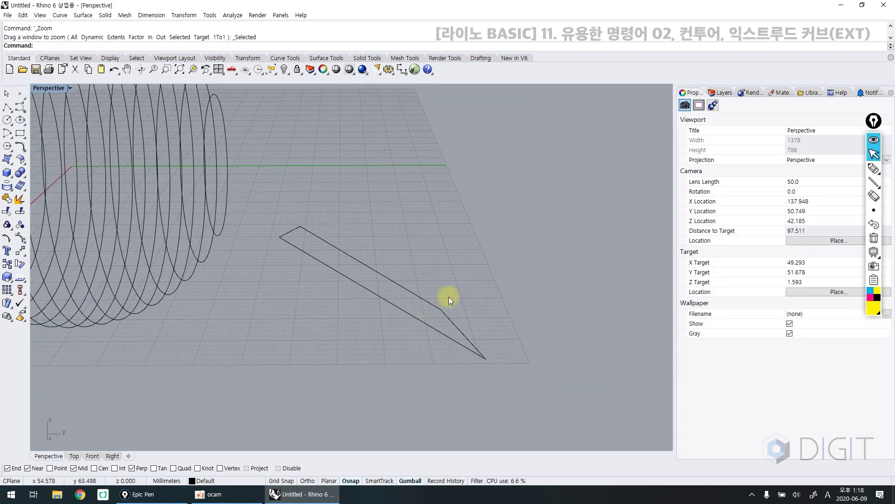
{"action": "left_click", "coordinate": [419, 320]}
{"action": "type", "text": "ex"}
{"action": "key", "text": "Return"}
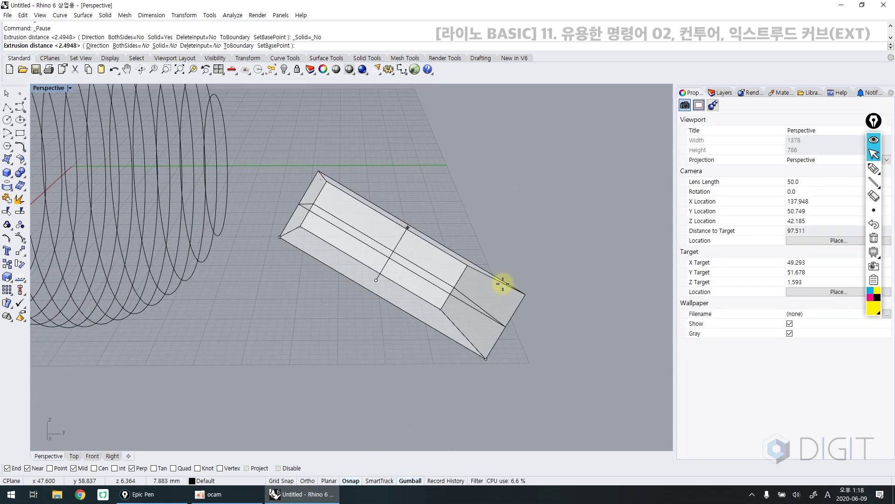
{"action": "right_click_drag", "start_coordinate": [491, 301], "coordinate": [507, 328]}
{"action": "type", "text": "s"}
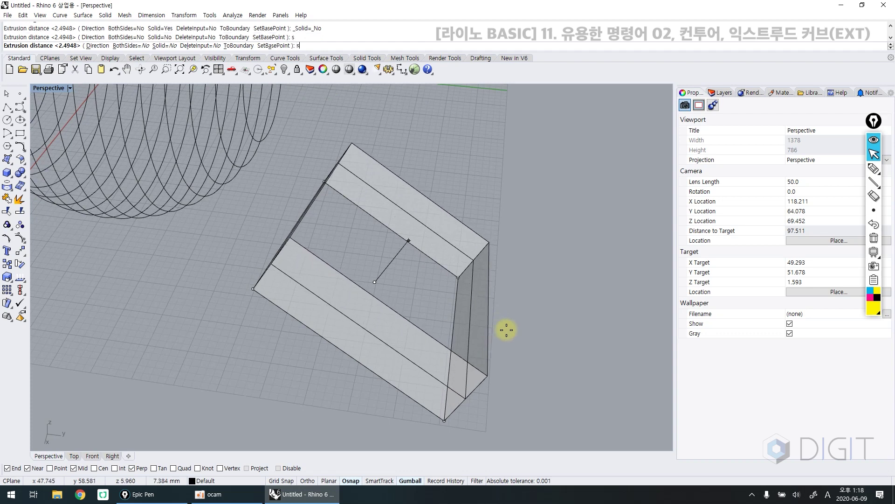
{"action": "key", "text": "Return"}
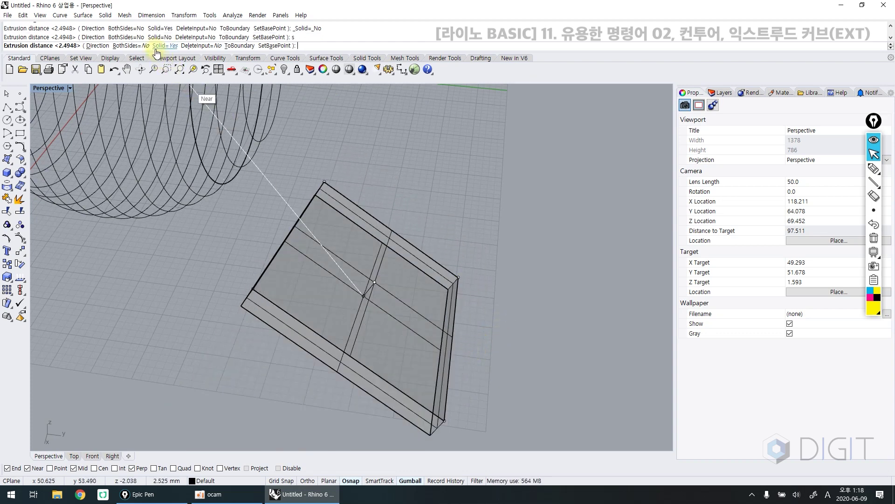
Step: Toggle the Solid option several times and finish the tilted rectangle's extrusion as a solid about 2.3 mm thick
{"action": "key", "text": "Return"}
{"action": "type", "text": "s"}
{"action": "key", "text": "Return"}
{"action": "type", "text": "s"}
{"action": "key", "text": "Return"}
{"action": "type", "text": "s"}
{"action": "key", "text": "Return"}
{"action": "key", "text": "Return"}
{"action": "type", "text": "s"}
{"action": "key", "text": "Return"}
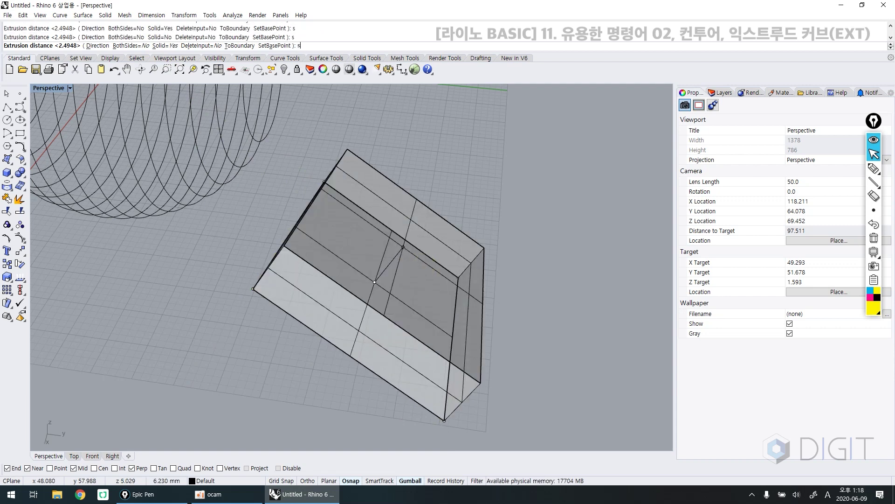
{"action": "key", "text": "Return"}
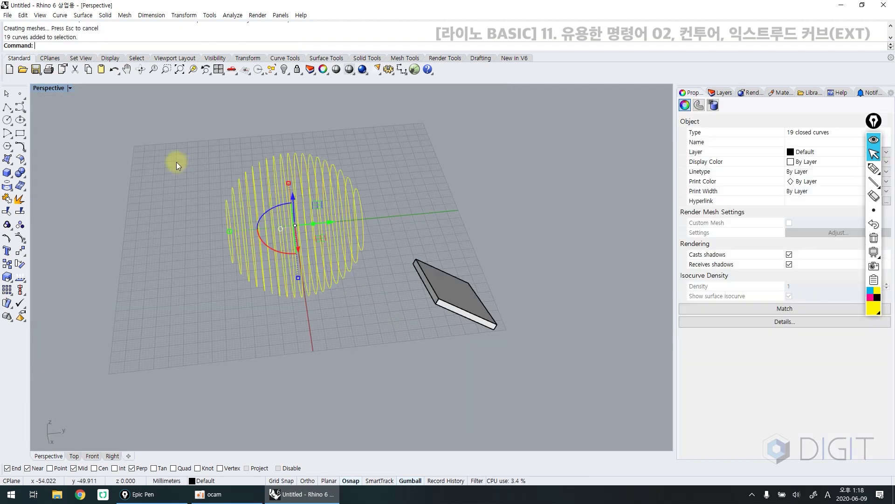
{"action": "right_click_drag", "start_coordinate": [176, 161], "coordinate": [346, 268]}
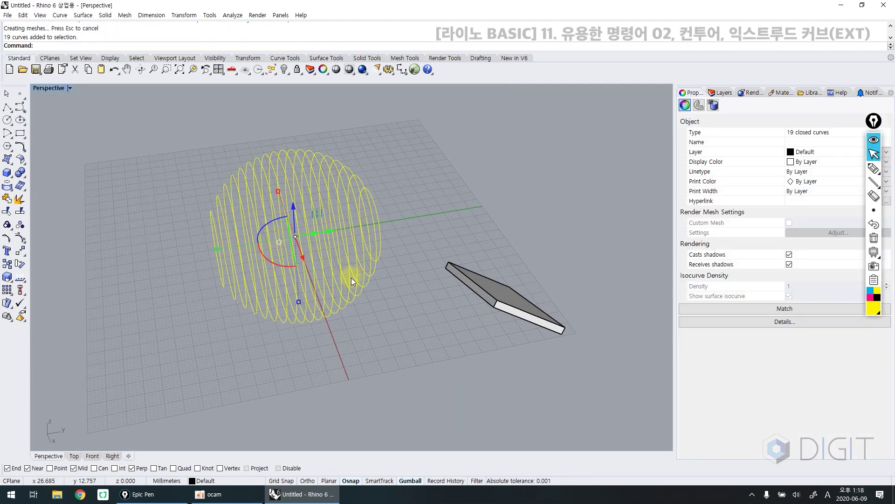
{"action": "key", "text": "Return"}
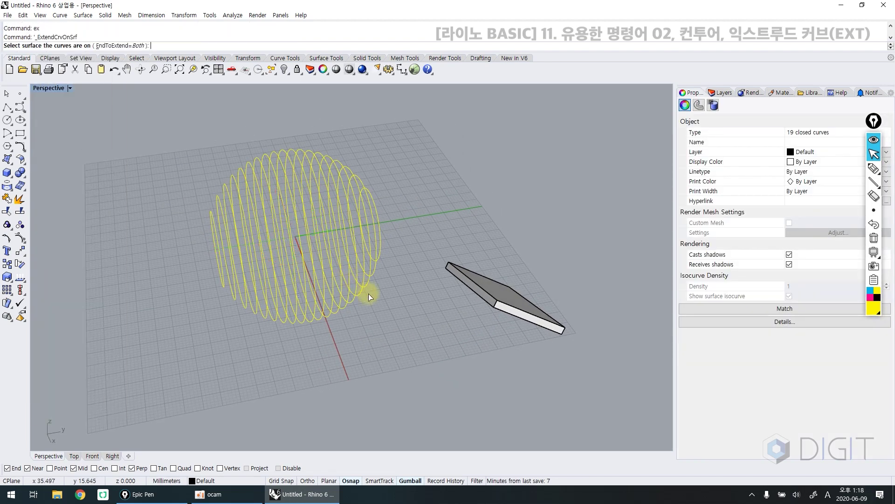
{"action": "key", "text": "Escape"}
{"action": "key", "text": "Escape"}
Step: Extrude all the sphere's contour curves by a distance of 3 with Solid set to Yes
{"action": "left_click_drag", "start_coordinate": [405, 156], "coordinate": [144, 306]}
{"action": "type", "text": "ext"}
{"action": "key", "text": "Return"}
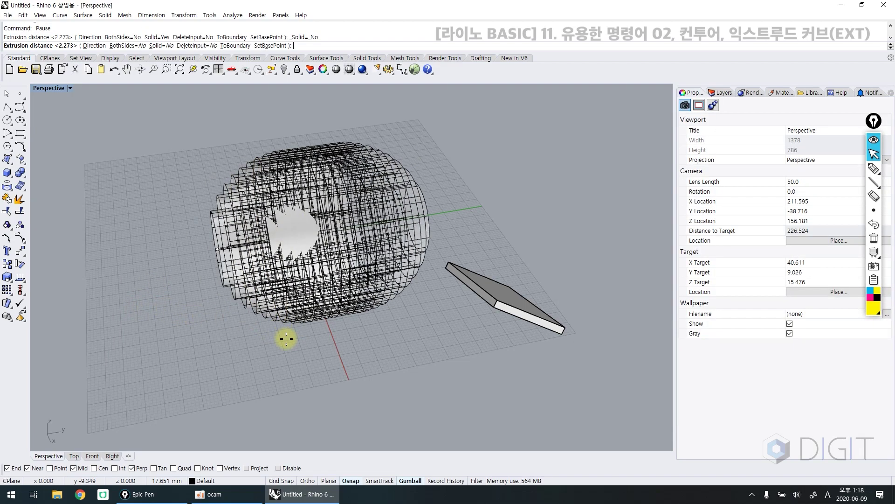
{"action": "right_click_drag", "start_coordinate": [286, 339], "coordinate": [291, 317]}
{"action": "scroll", "coordinate": [295, 335], "scroll_direction": "up", "scroll_amount": 4}
{"action": "left_click", "coordinate": [162, 45]}
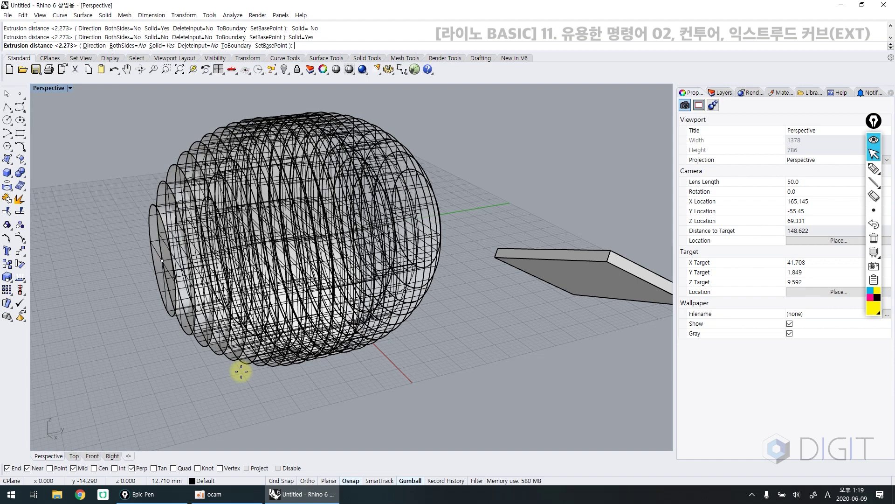
{"action": "type", "text": "3"}
{"action": "key", "text": "Return"}
{"action": "key", "text": "Escape"}
{"action": "mouse_move", "coordinate": [323, 370]}
{"action": "right_mouse_down"}
{"action": "mouse_move", "coordinate": [273, 304]}
{"action": "mouse_move", "coordinate": [333, 332]}
{"action": "right_mouse_up"}
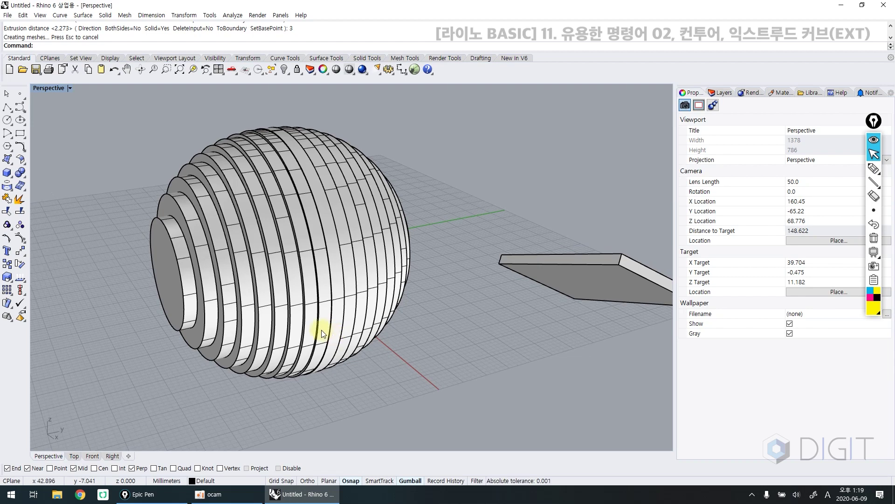
Step: Undo the extrusions, the rectangles and the contour curves back to the original sphere surface
{"action": "key", "text": "ctrl+z"}
{"action": "key", "text": "ctrl+z"}
{"action": "key", "text": "ctrl+z"}
{"action": "key", "text": "ctrl+z"}
{"action": "key", "text": "ctrl+z"}
{"action": "key", "text": "ctrl+z"}
{"action": "key", "text": "ctrl+z"}
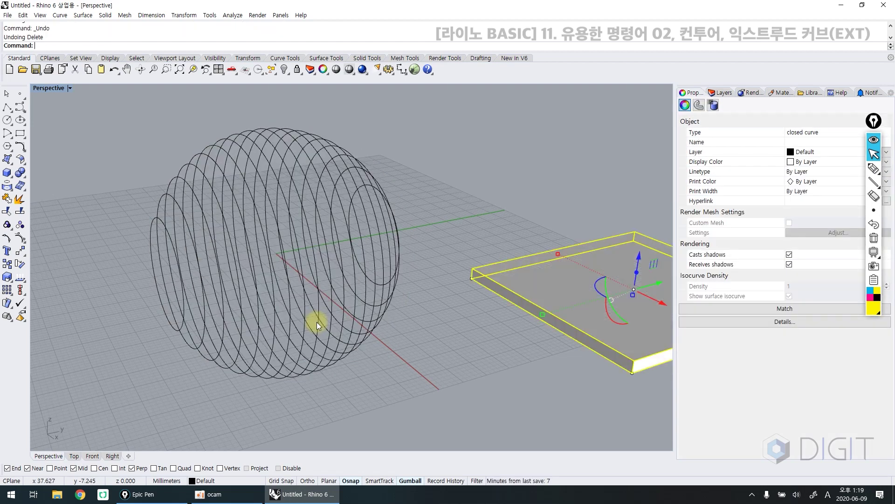
{"action": "key", "text": "ctrl+z"}
Step: Draw a small box about 5 mm tall on the construction plane beside the sphere
{"action": "right_click_drag", "start_coordinate": [317, 322], "coordinate": [290, 313]}
{"action": "left_click", "coordinate": [7, 172]}
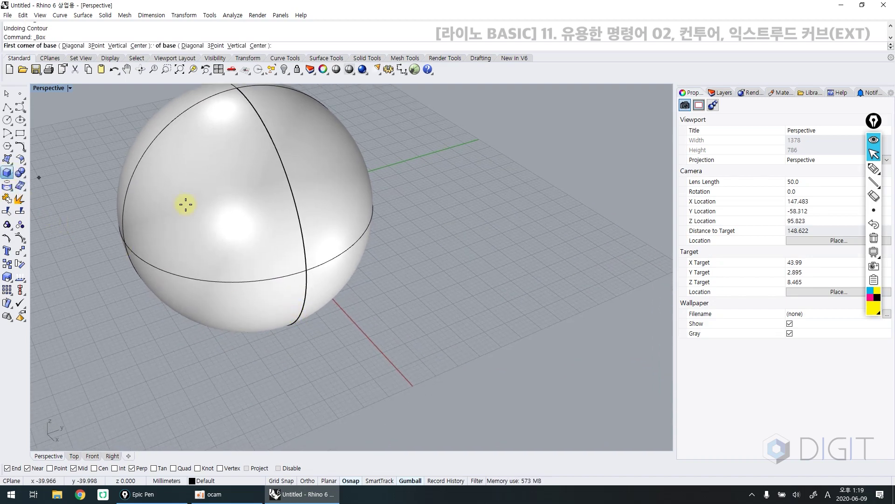
{"action": "left_click", "coordinate": [411, 223]}
{"action": "left_click", "coordinate": [406, 244]}
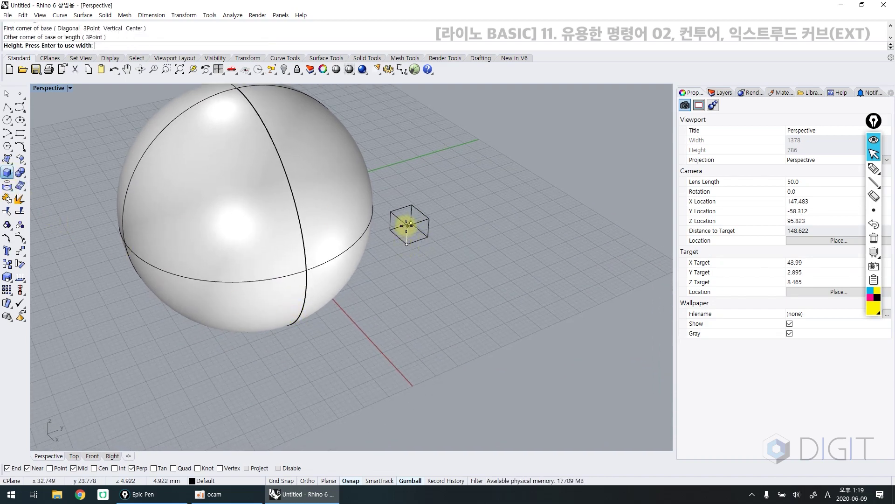
{"action": "left_click", "coordinate": [406, 224]}
{"action": "right_click_drag", "start_coordinate": [401, 229], "coordinate": [346, 304]}
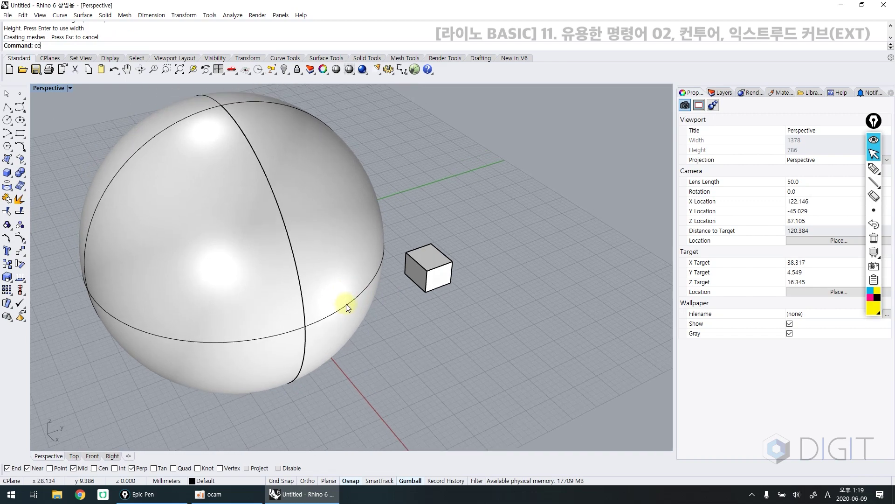
Step: Contour the sphere along the small box's diagonal, from a bottom corner to the opposite top corner, with a spacing of 1
{"action": "key", "text": "Return"}
{"action": "left_click", "coordinate": [346, 304]}
{"action": "key", "text": "Return"}
{"action": "left_click", "coordinate": [425, 292]}
{"action": "mouse_move", "coordinate": [429, 242]}
{"action": "right_mouse_down"}
{"action": "mouse_move", "coordinate": [391, 235]}
{"action": "mouse_move", "coordinate": [433, 241]}
{"action": "right_mouse_up"}
{"action": "left_click", "coordinate": [431, 247]}
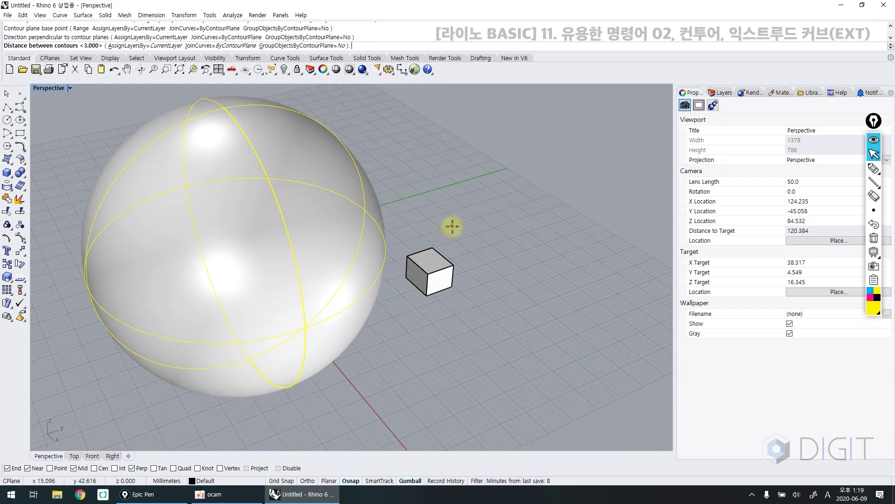
{"action": "type", "text": "1"}
{"action": "key", "text": "Return"}
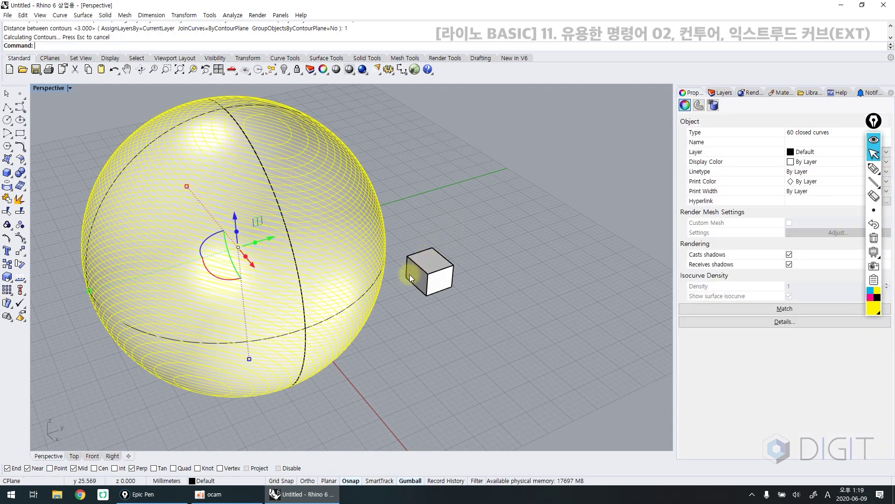
Step: Isolate the new contour curves by hiding the sphere surface and the box
{"action": "mouse_move", "coordinate": [404, 296]}
{"action": "right_mouse_down", "text": "shift"}
{"action": "mouse_move", "coordinate": [422, 309]}
{"action": "mouse_move", "coordinate": [414, 303]}
{"action": "right_mouse_up", "text": "shift"}
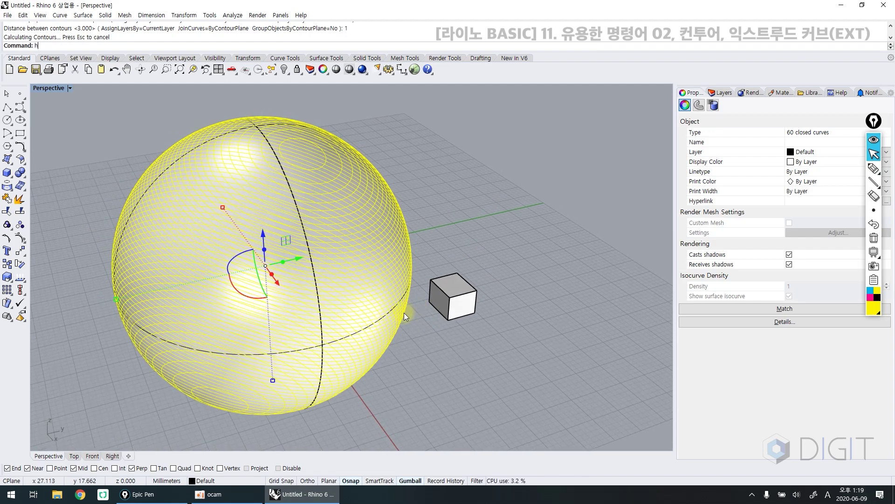
{"action": "type", "text": "hh"}
{"action": "key", "text": "Return"}
{"action": "right_click_drag", "start_coordinate": [437, 300], "coordinate": [323, 245]}
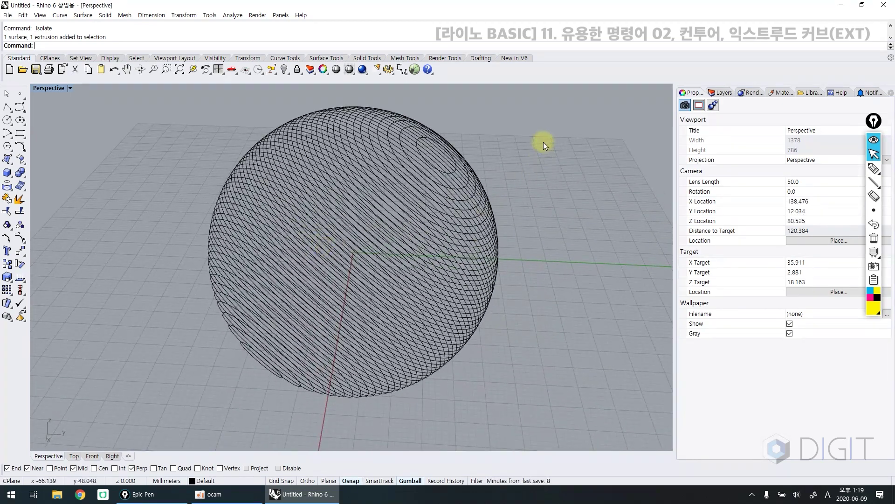
Step: Extrude all the diagonal contour curves by a distance of 1 with Solid set to Yes
{"action": "left_click_drag", "start_coordinate": [210, 380], "coordinate": [207, 384]}
{"action": "type", "text": "ext"}
{"action": "key", "text": "Return"}
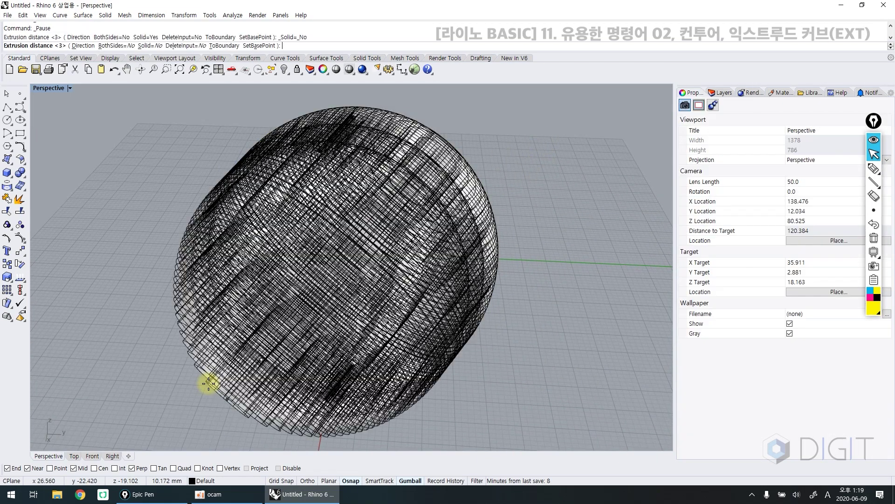
{"action": "type", "text": "s"}
{"action": "key", "text": "Return"}
{"action": "type", "text": "1"}
{"action": "key", "text": "Return"}
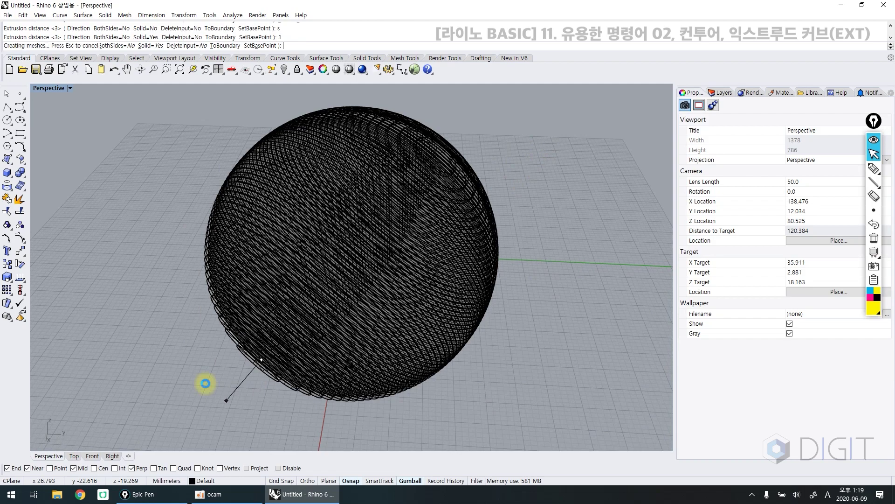
Step: Examine the layered sphere up close in Rendered display mode and switch the viewport back to Shaded
{"action": "right_click_drag", "start_coordinate": [432, 293], "coordinate": [447, 317]}
{"action": "scroll", "coordinate": [407, 273], "scroll_direction": "down", "scroll_amount": 6}
{"action": "key", "text": "ctrl+w"}
{"action": "left_click_drag", "start_coordinate": [274, 205], "coordinate": [386, 286]}
{"action": "key", "text": "ctrl+alt+r"}
{"action": "scroll", "coordinate": [364, 258], "scroll_direction": "down", "scroll_amount": 5}
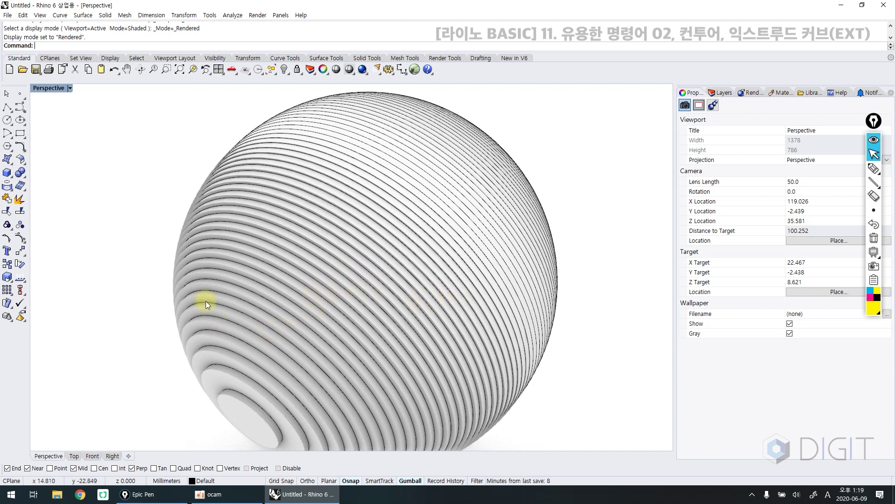
{"action": "right_click_drag", "start_coordinate": [244, 217], "coordinate": [226, 289]}
{"action": "key", "text": "ctrl+alt+s"}
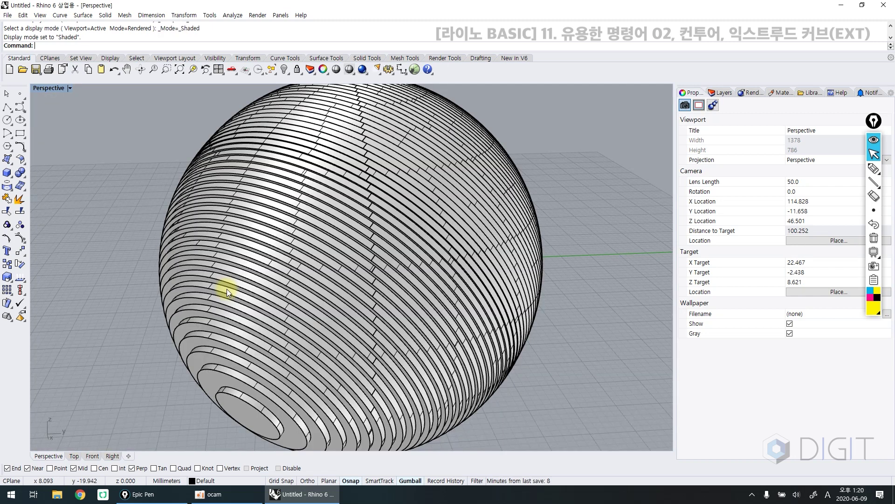